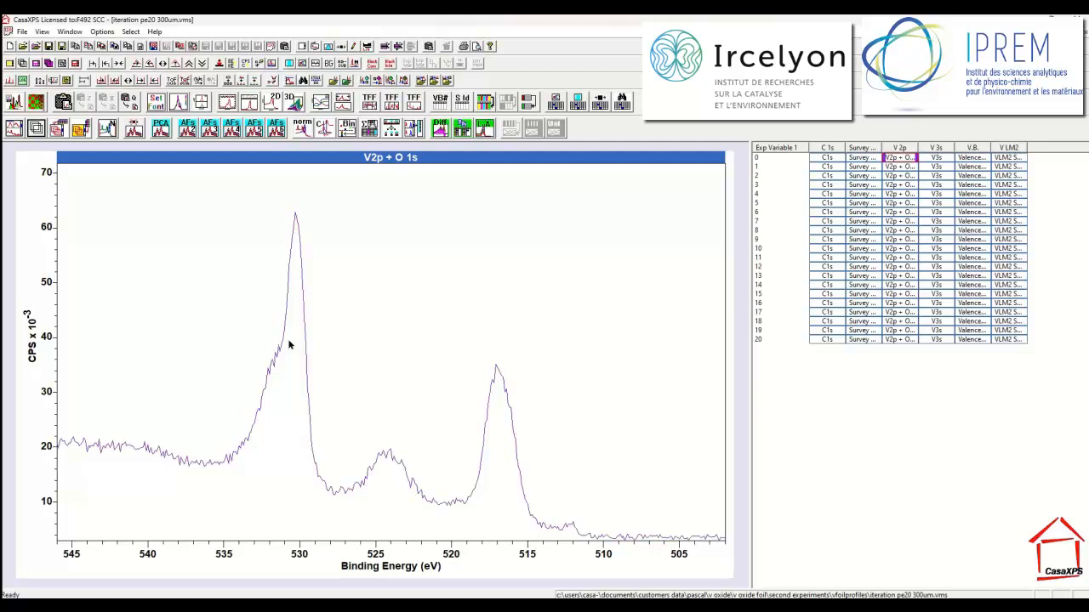
# - Switch to depth profile 300umar4kev.vms and open the quantification parameters for the V2p + O1s PE20 spectrum
pyautogui.click(71, 32)
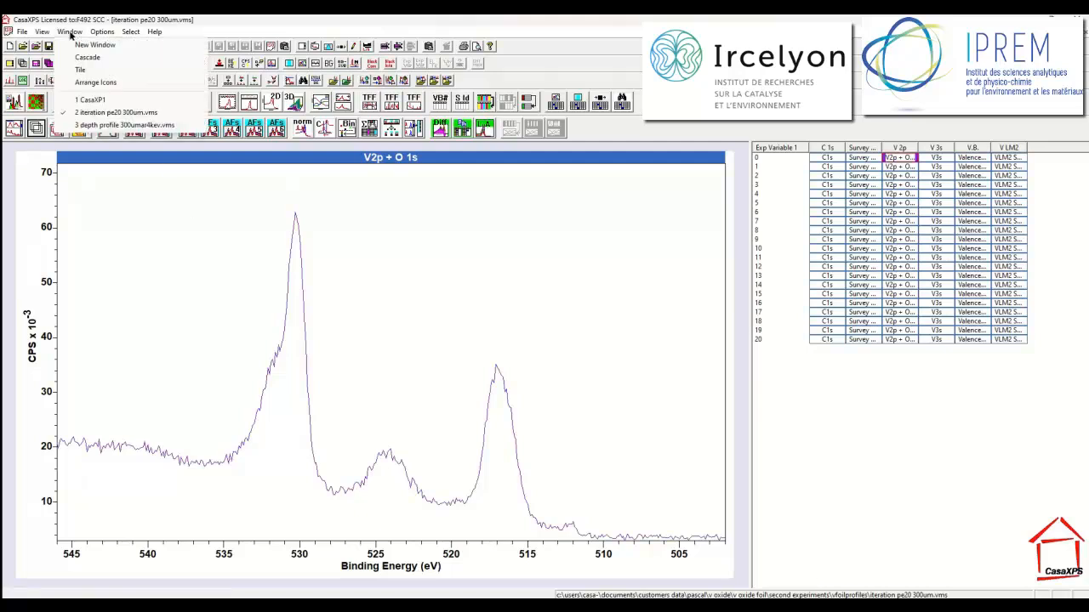
pyautogui.click(105, 126)
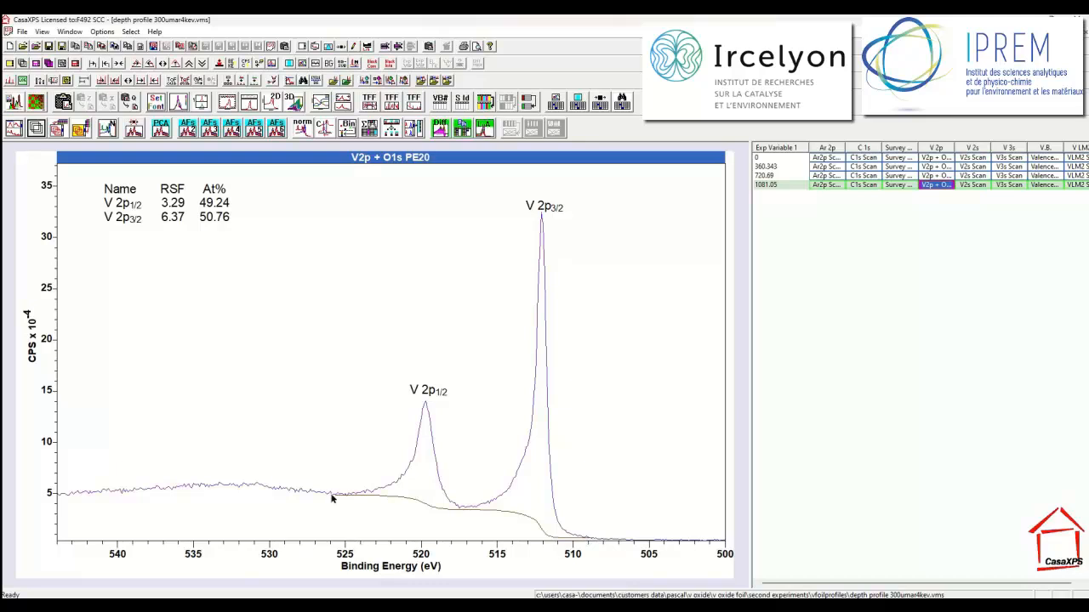
pyautogui.click(328, 46)
pyautogui.moveTo(508, 145); pyautogui.dragTo(882, 218)
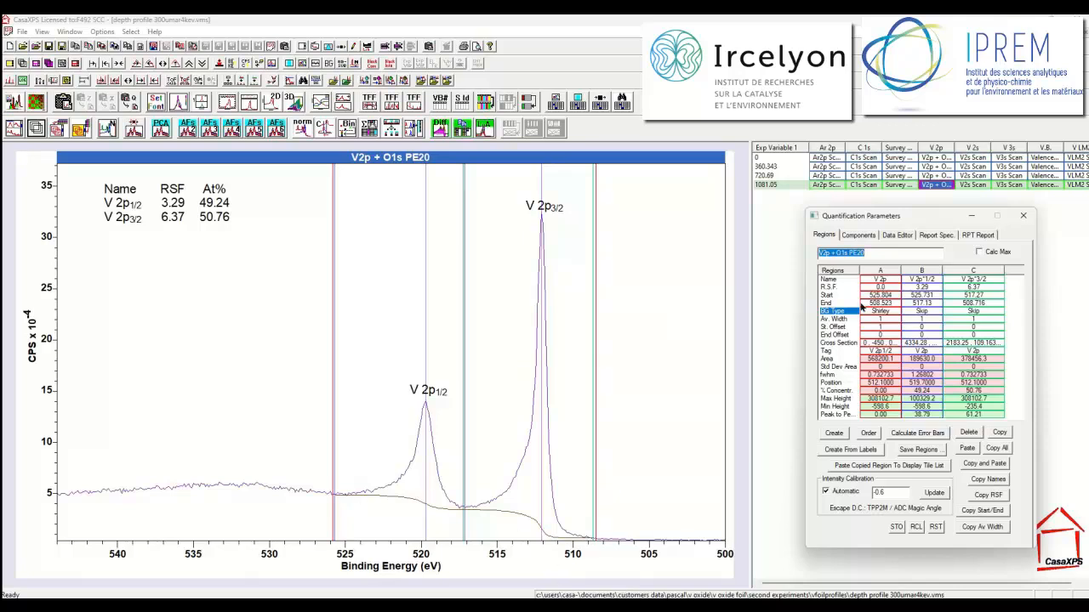
# - Set the R.S.F. of region A, the Shirley V 2p region, to 9.66
pyautogui.click(881, 289)
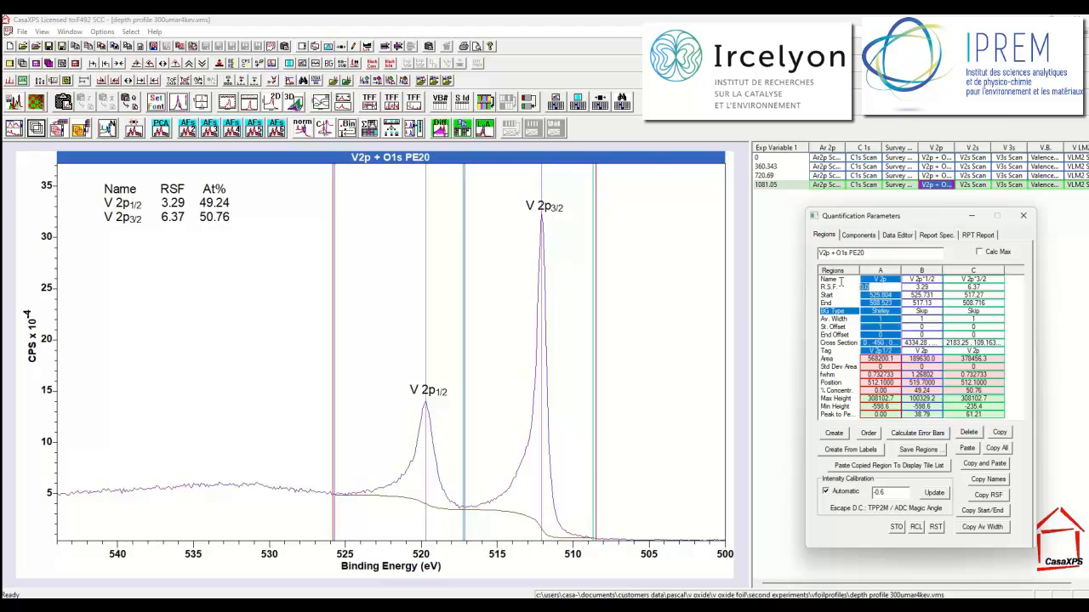
pyautogui.write('9.66')
pyautogui.press('Return')
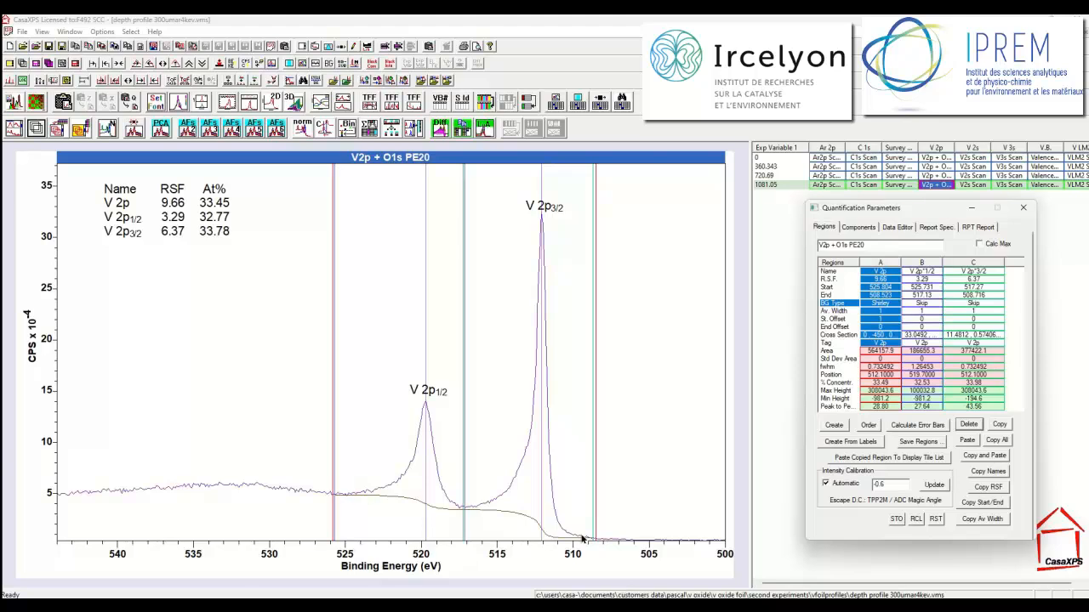
# - Subtract the background from the V2p + O1s PE20 spectrum and check its processing history
pyautogui.click(341, 47)
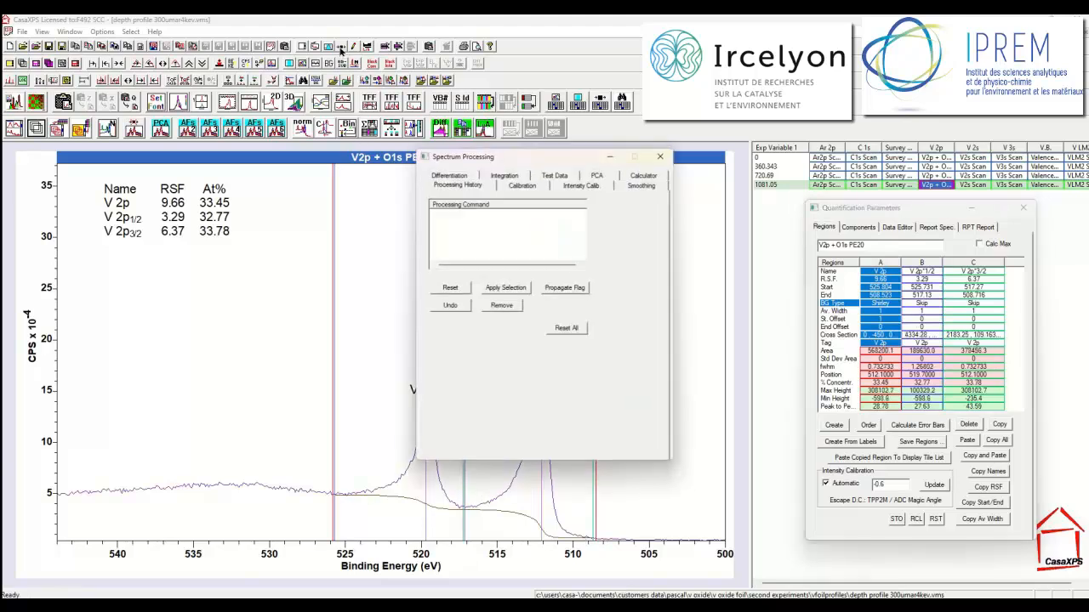
pyautogui.click(552, 174)
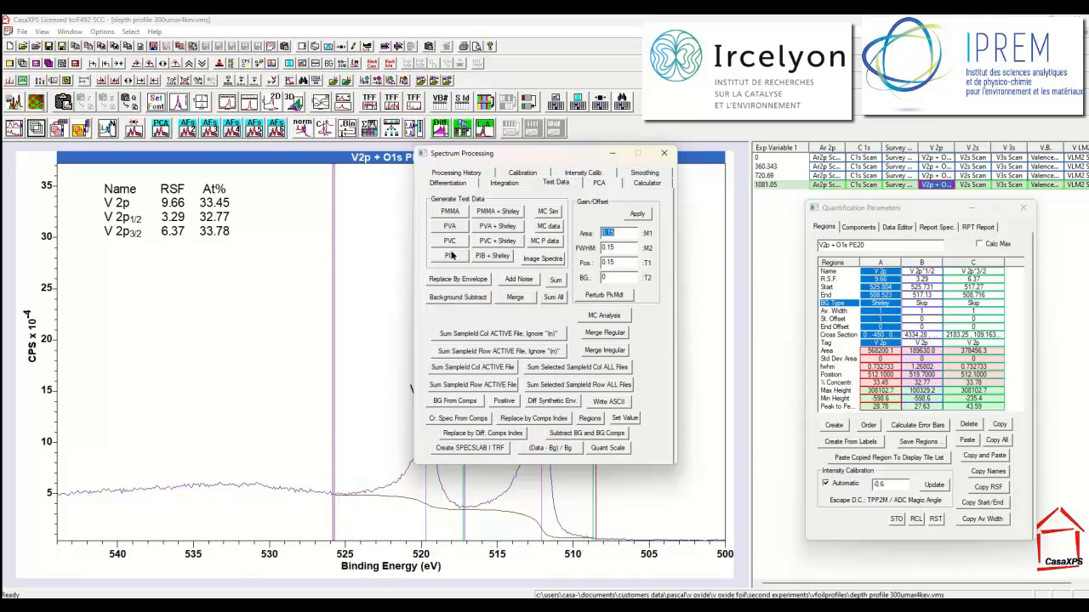
pyautogui.click(457, 298)
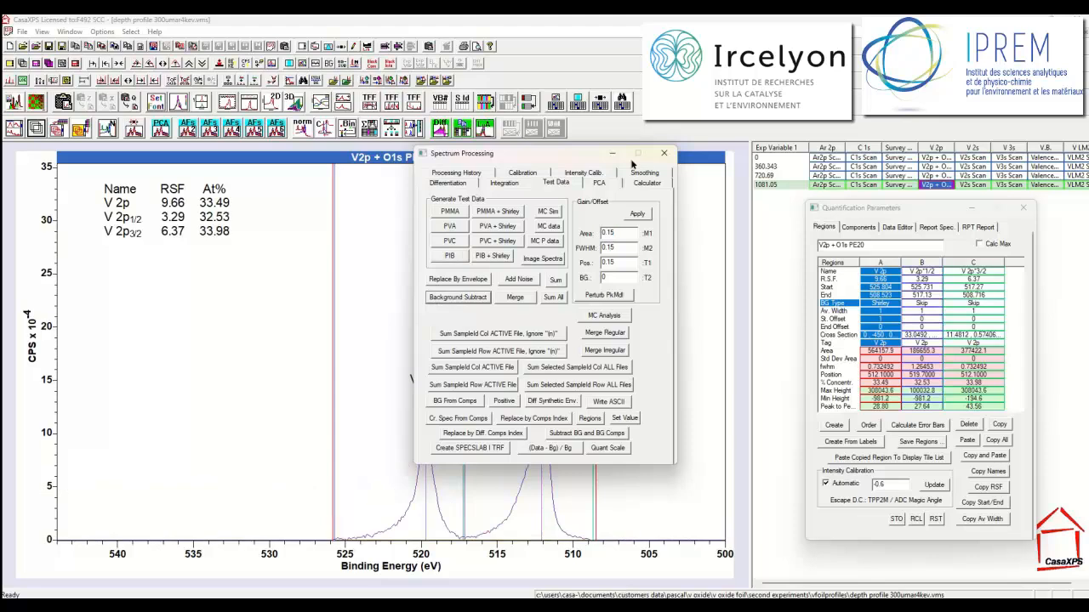
pyautogui.click(663, 154)
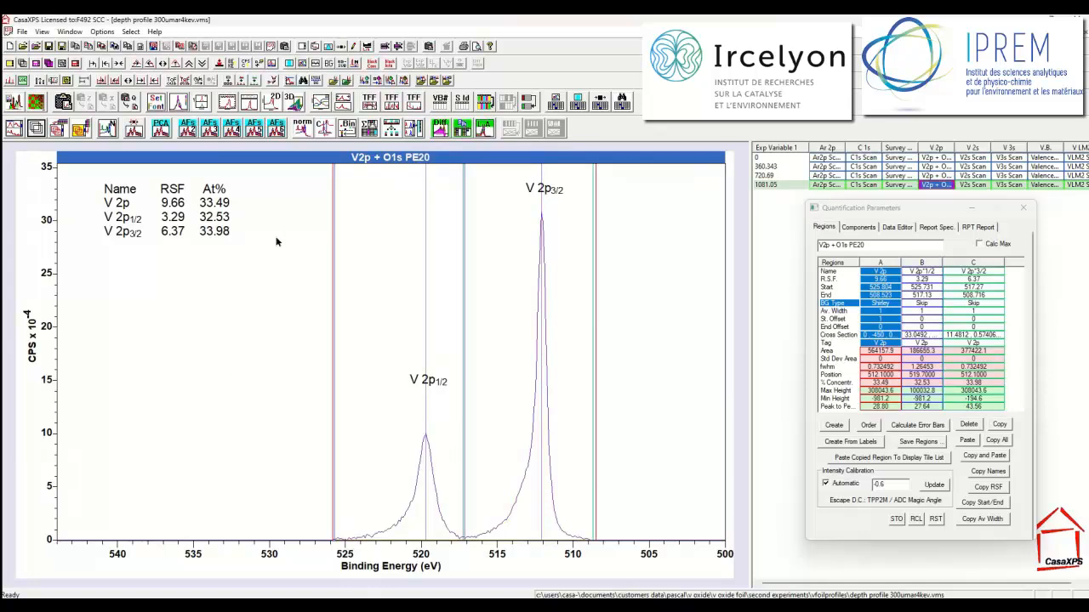
pyautogui.click(346, 49)
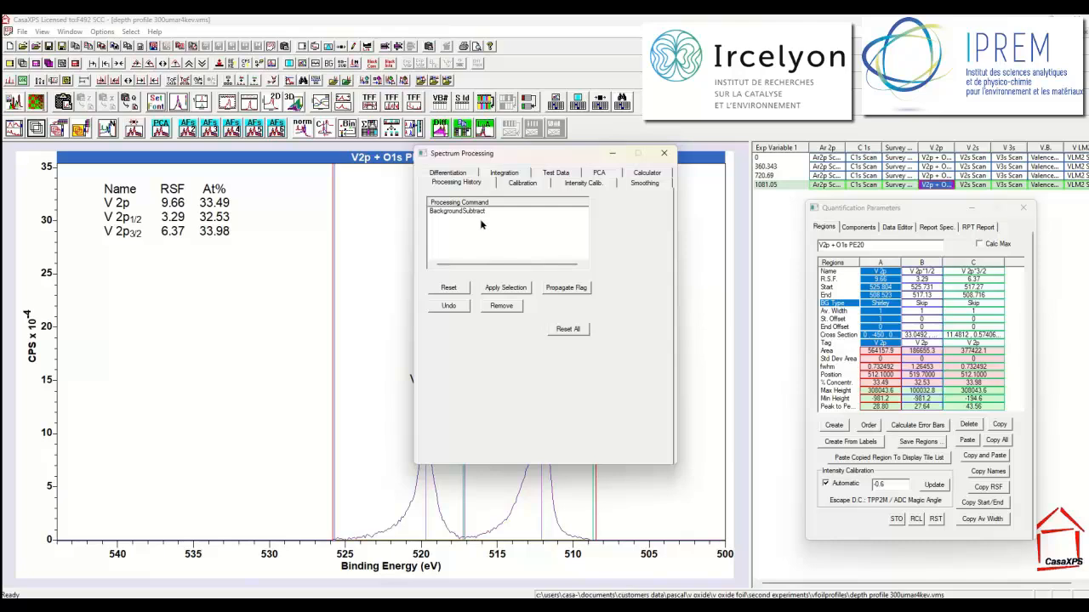
pyautogui.click(663, 156)
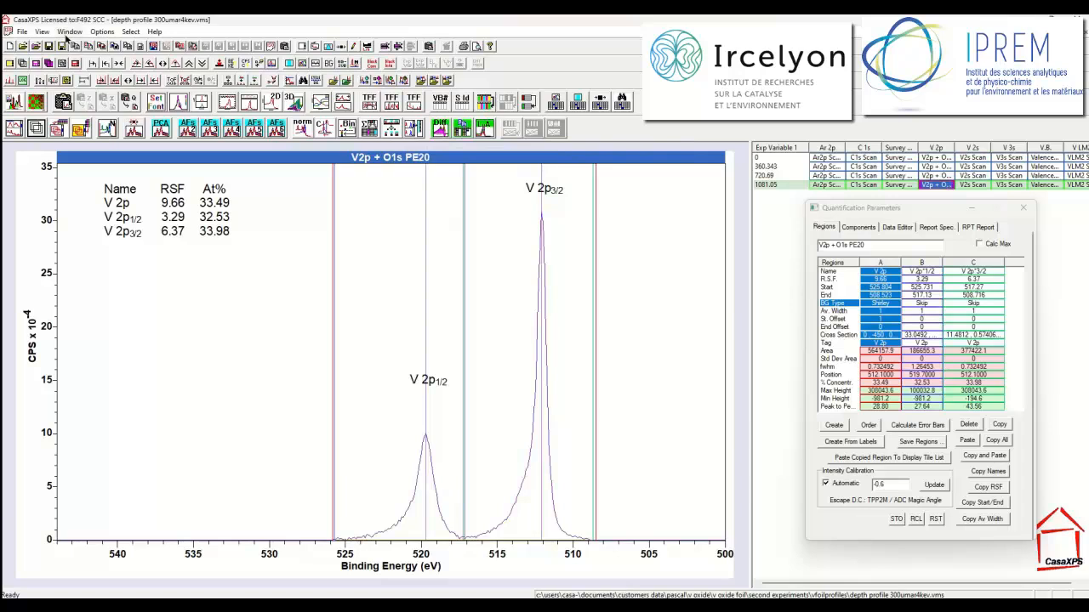
# - Switch to iteration pe20 300um.vms and copy the background-subtracted V2p + O1s PE20 block into a new column as processed data only
pyautogui.click(68, 33)
pyautogui.click(106, 112)
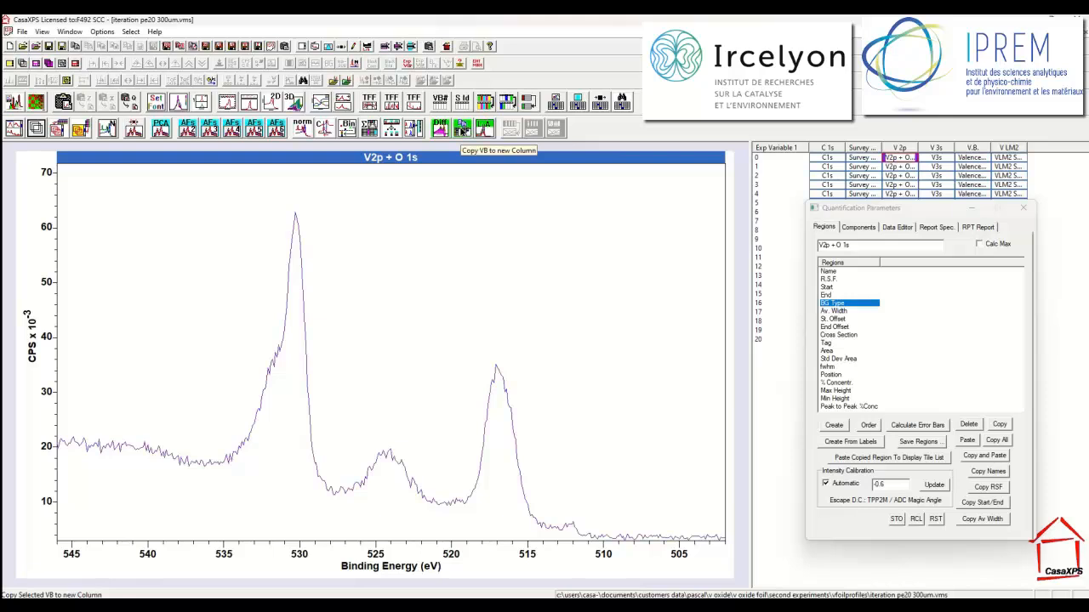
pyautogui.click(462, 130)
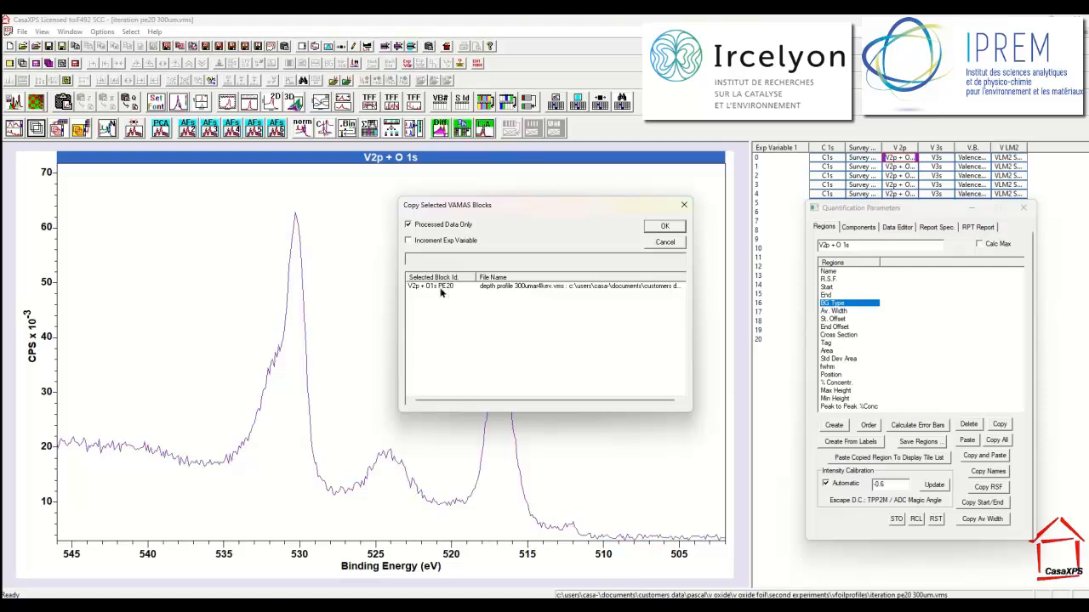
pyautogui.click(652, 229)
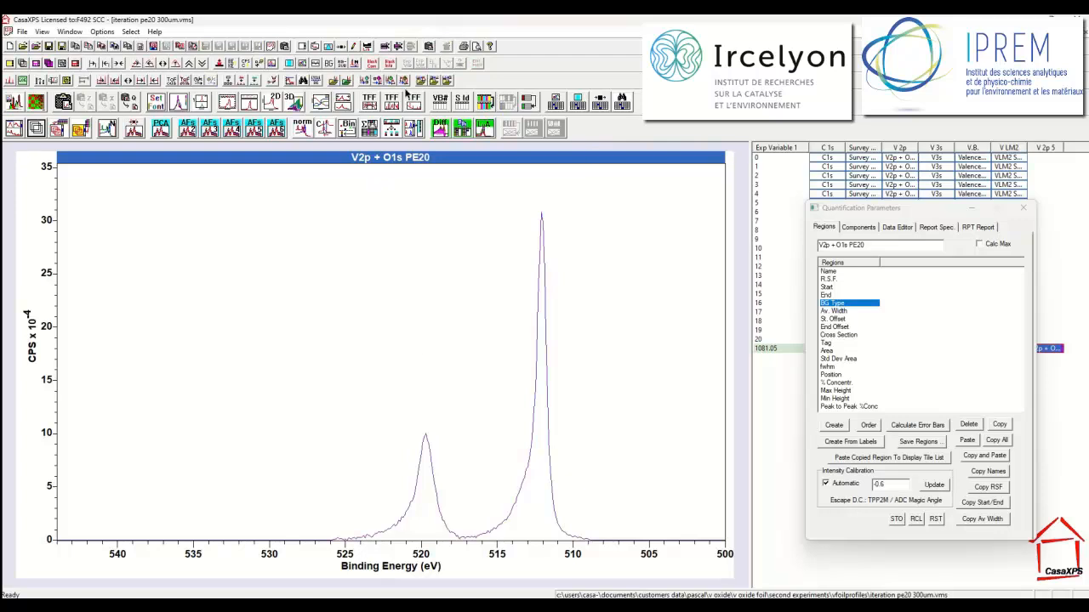
# - Rename the copied block's Block Id to %&<>V2pM and display the renamed spectrum
pyautogui.doubleClick(489, 162)
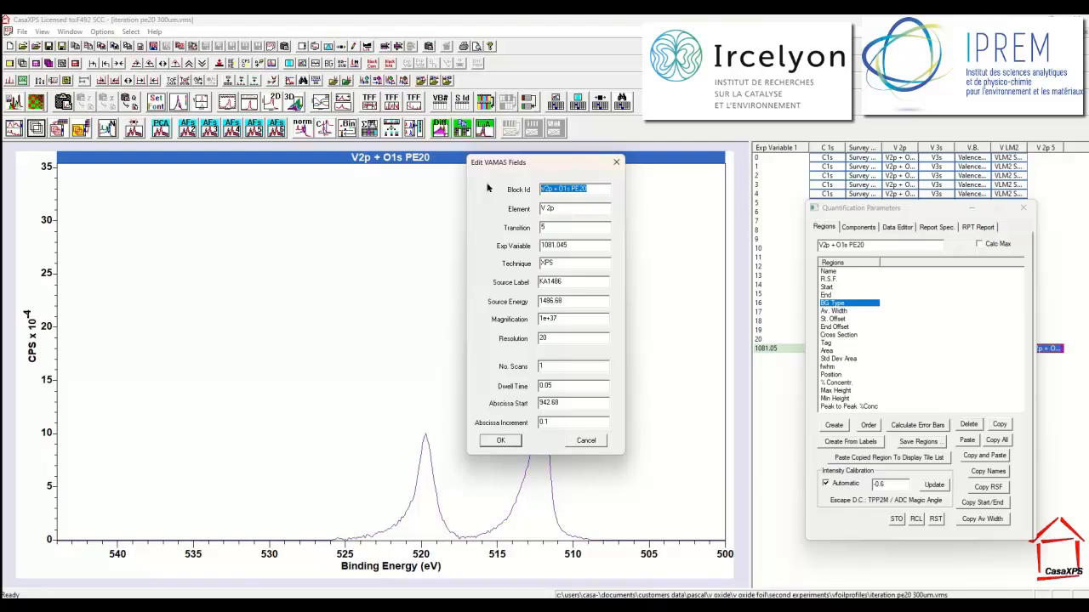
pyautogui.write('%t')
pyautogui.write('<>V2pM')
pyautogui.click(502, 441)
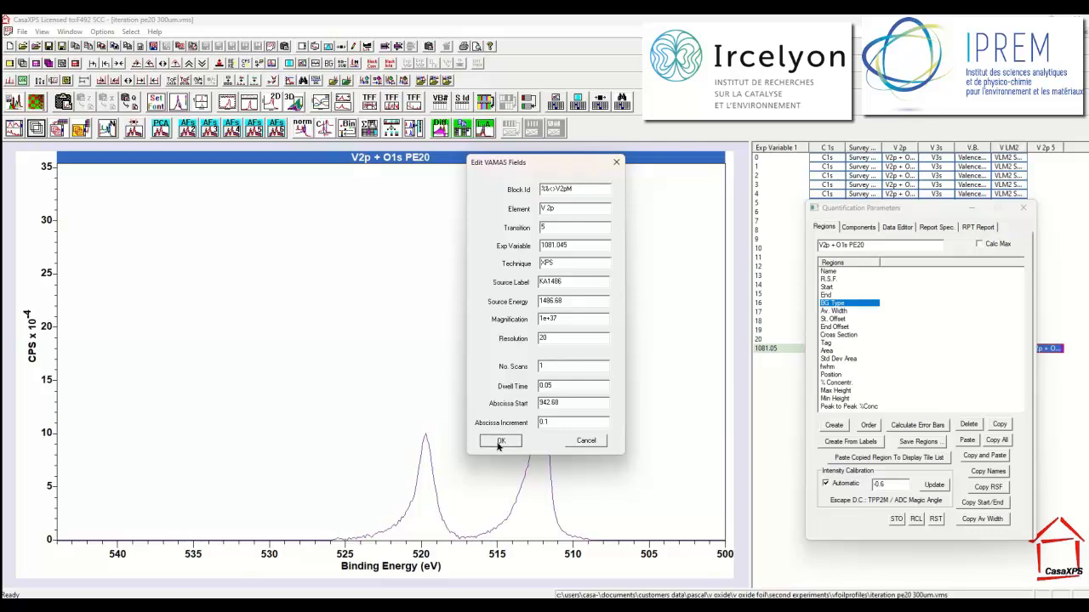
pyautogui.click(1051, 348)
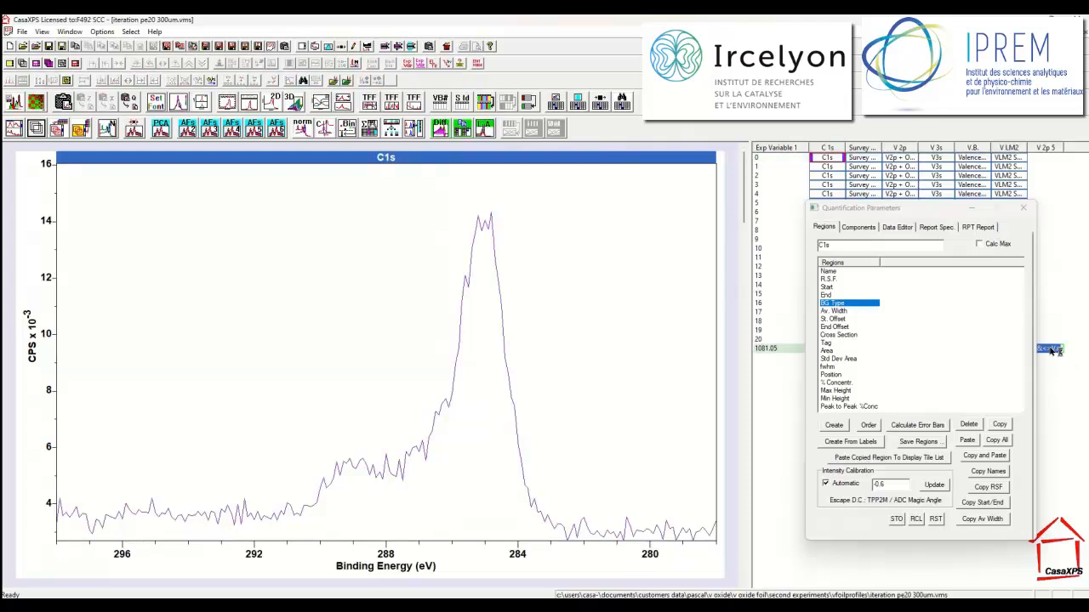
pyautogui.doubleClick(875, 245)
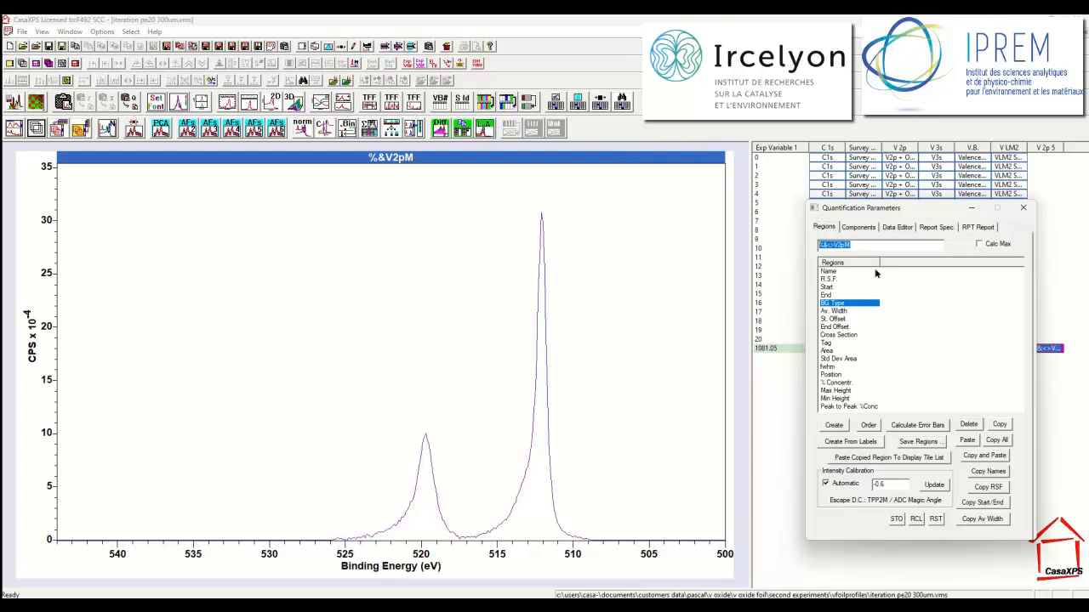
# - Create a quantification region on the row 0 V2p + O 1s spectrum and limit it to the V 2p doublet, about 527.4 to 509.0 eV
pyautogui.click(902, 159)
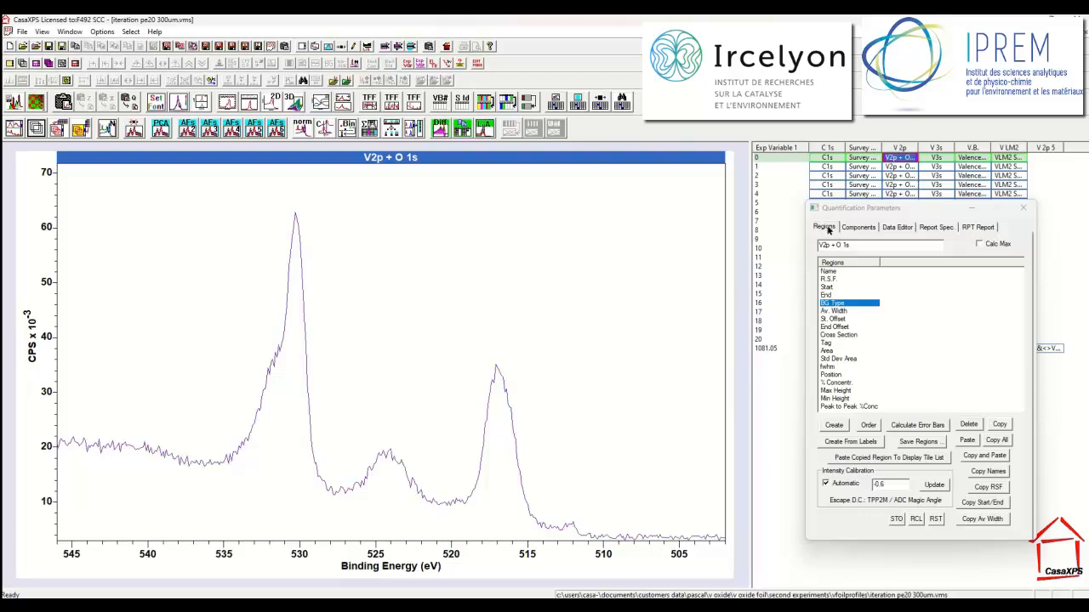
pyautogui.click(833, 426)
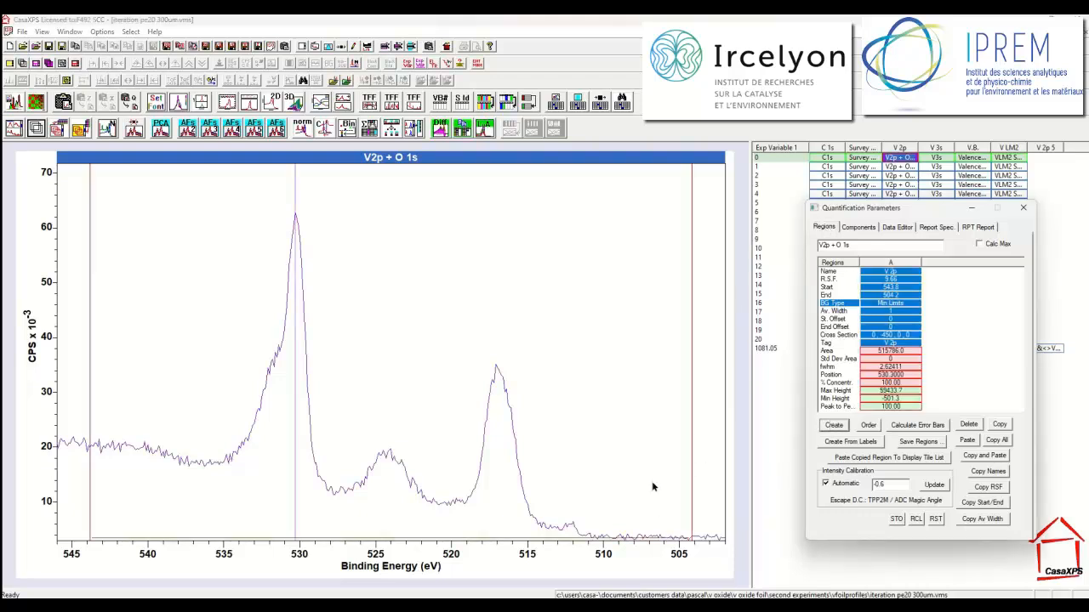
pyautogui.click(886, 305)
pyautogui.moveTo(895, 304); pyautogui.dragTo(852, 307)
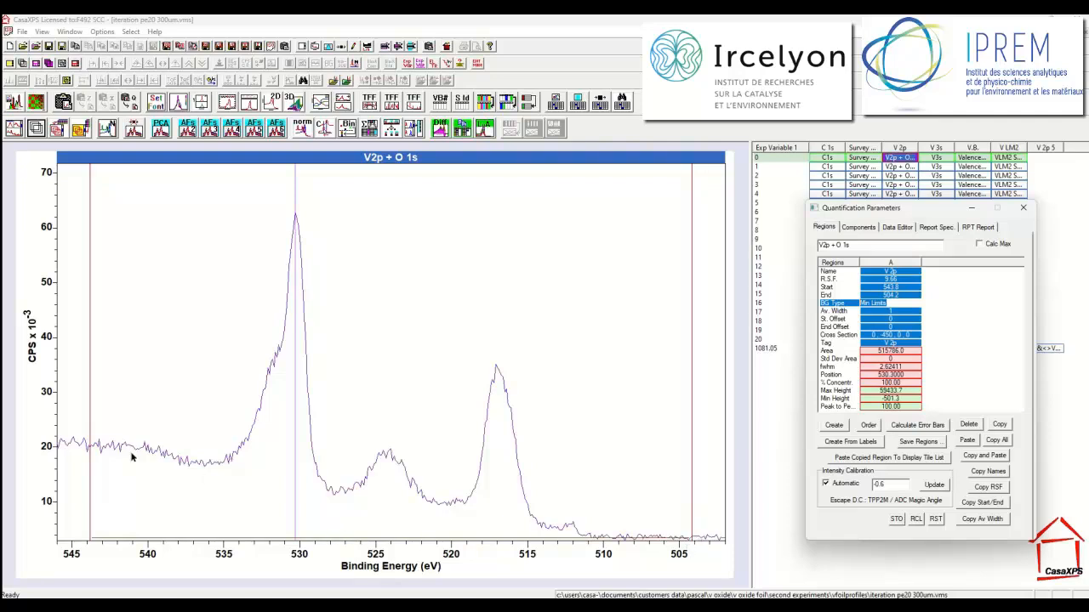
pyautogui.click(690, 528)
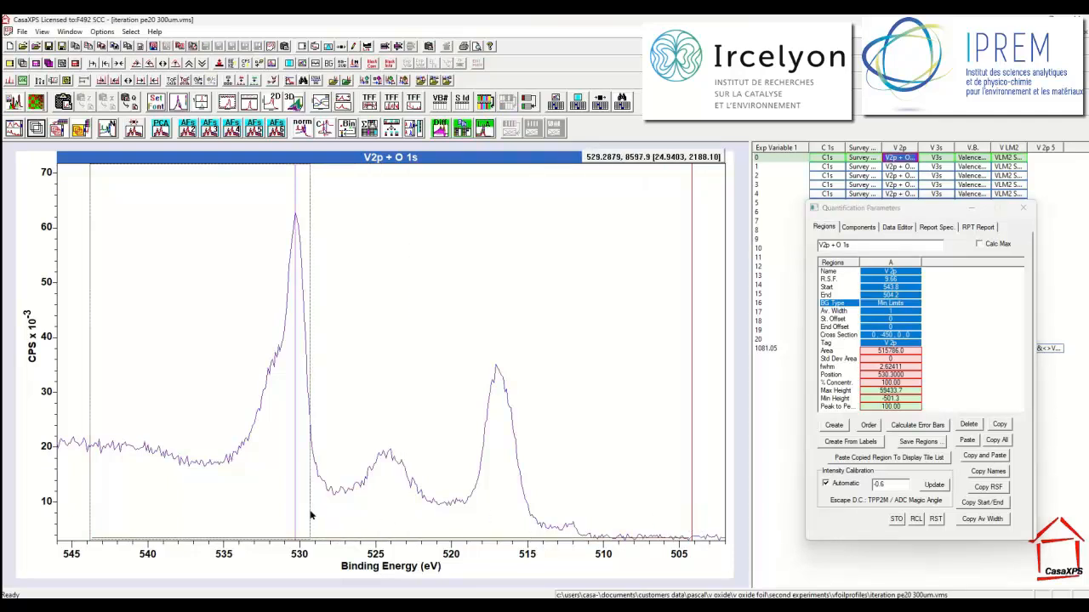
pyautogui.click(210, 501)
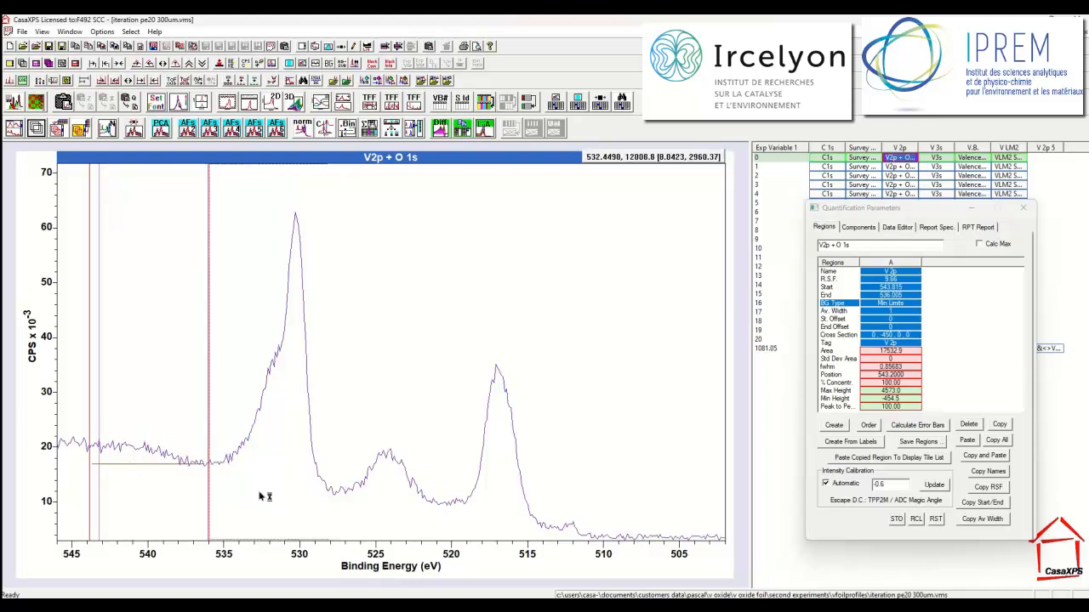
pyautogui.moveTo(259, 491); pyautogui.dragTo(421, 506)
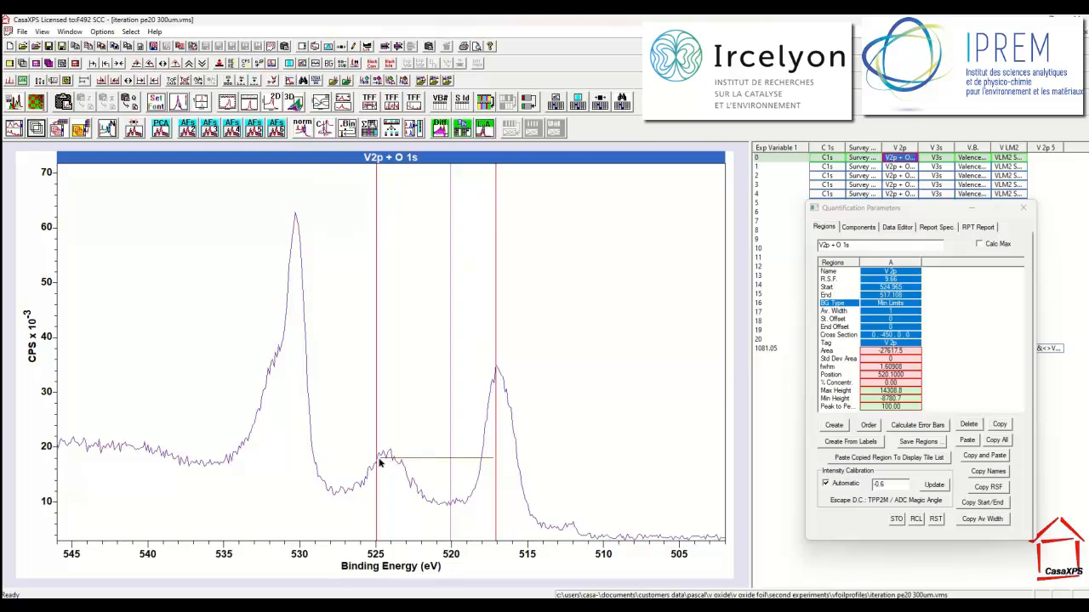
pyautogui.moveTo(440, 440); pyautogui.dragTo(340, 443)
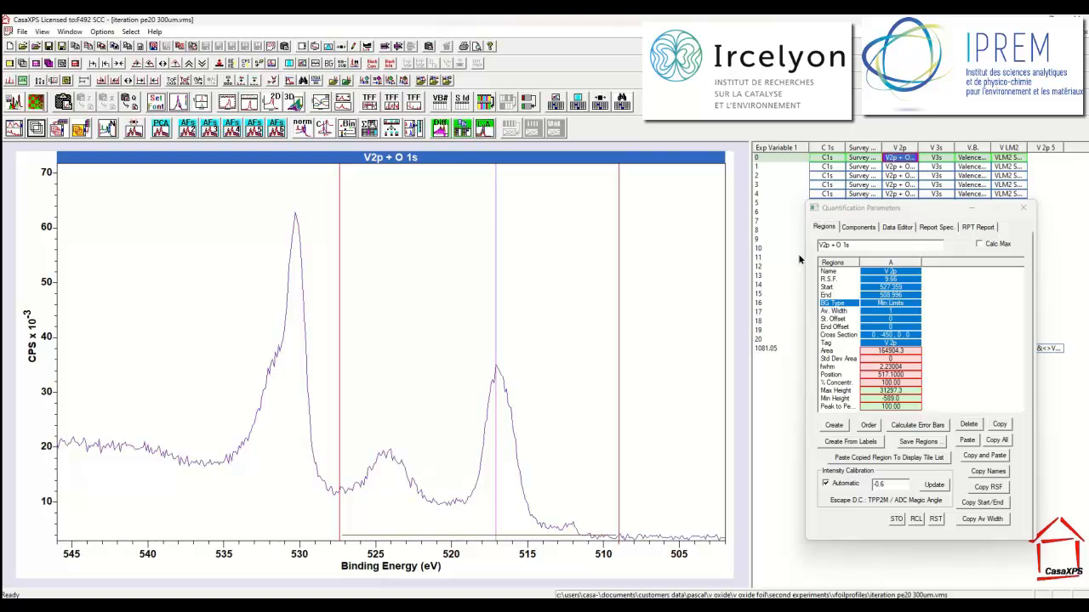
# - Create two components for the V 2p doublet on the V2p + O 1s spectrum
pyautogui.click(860, 228)
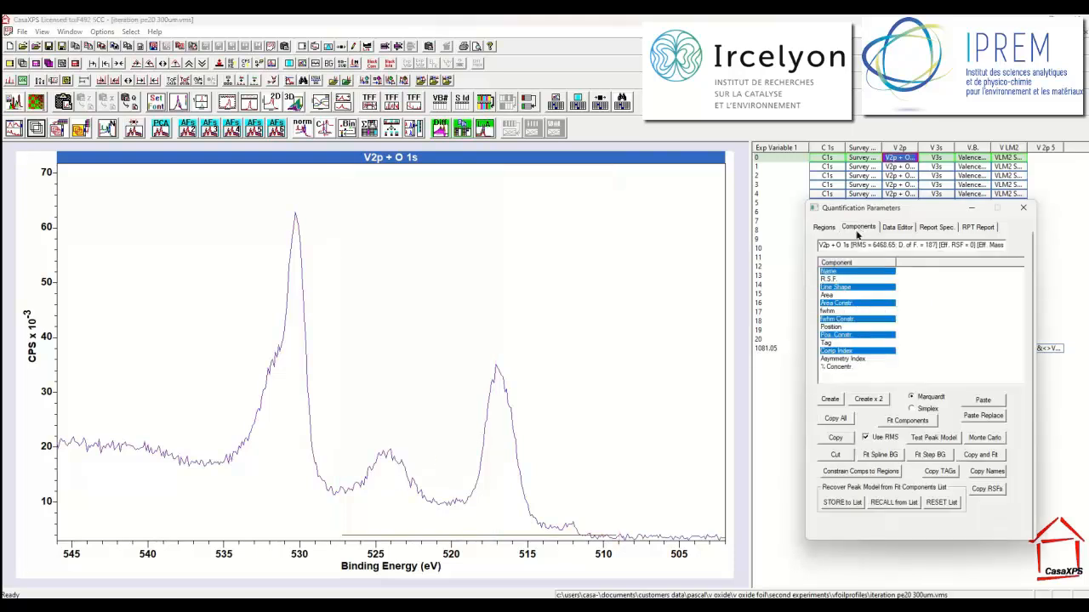
pyautogui.click(829, 399)
pyautogui.click(829, 399)
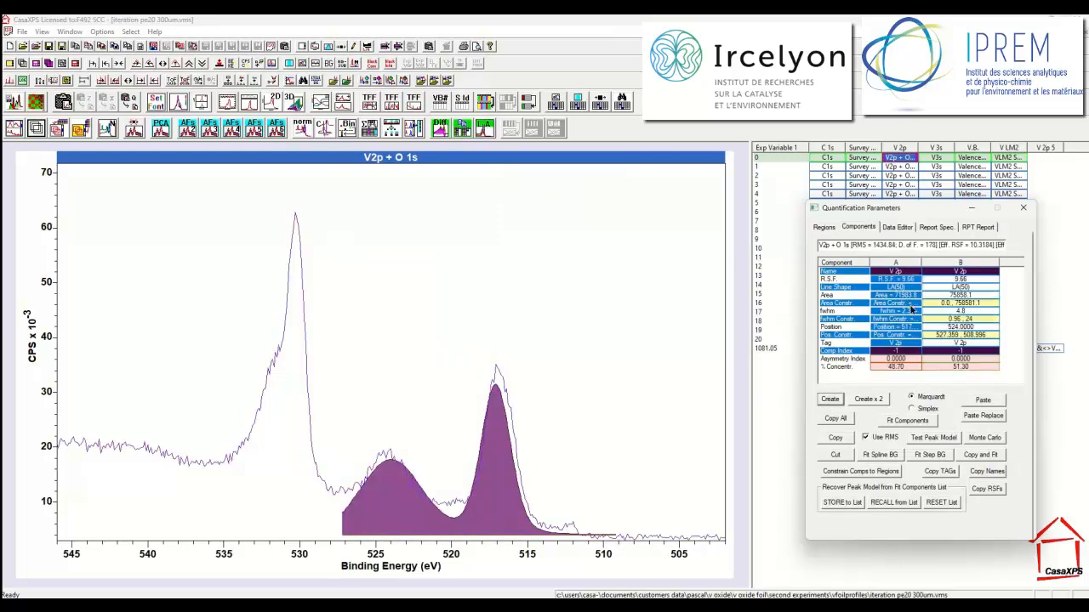
# - Constrain the area of component B to A * 0.5
pyautogui.click(949, 304)
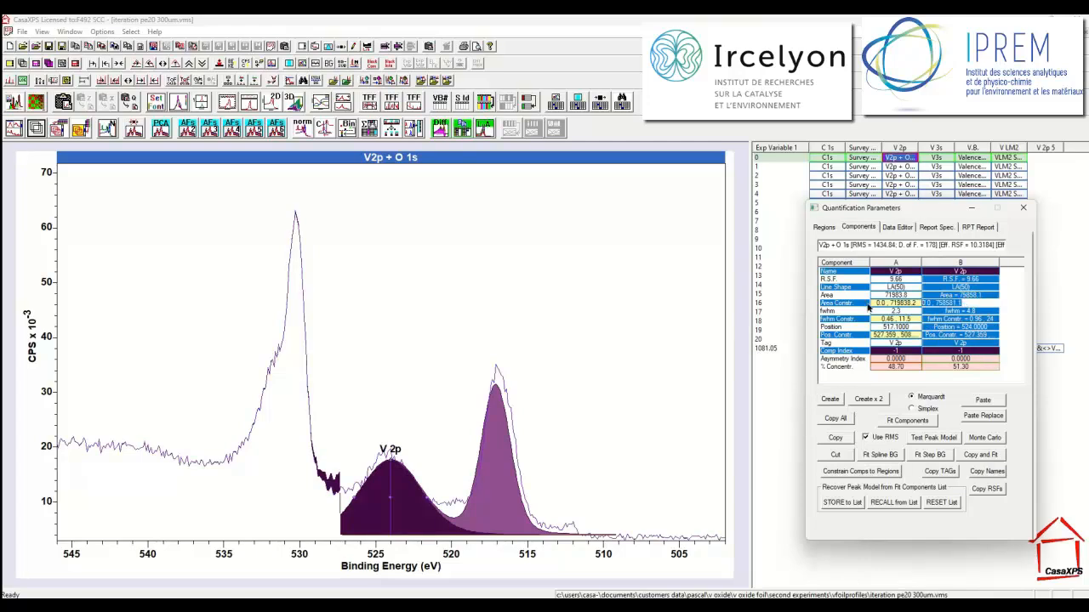
pyautogui.doubleClick(871, 304)
pyautogui.write('A*1/2')
pyautogui.press('Return')
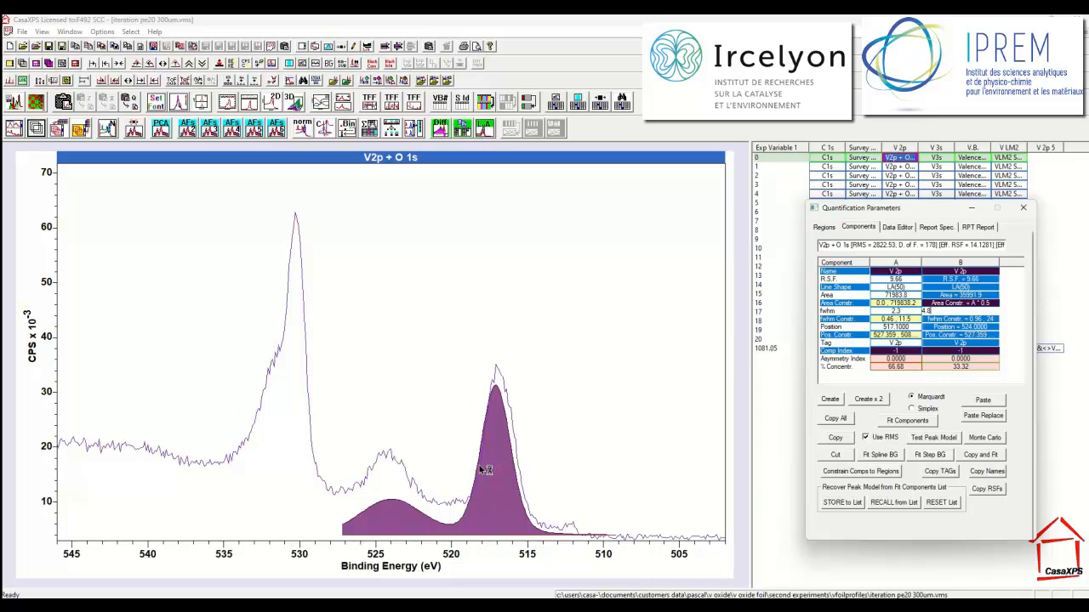
# - Duplicate both V 2p components and set the line shape of component C to SB(0)LA(50)
pyautogui.click(835, 421)
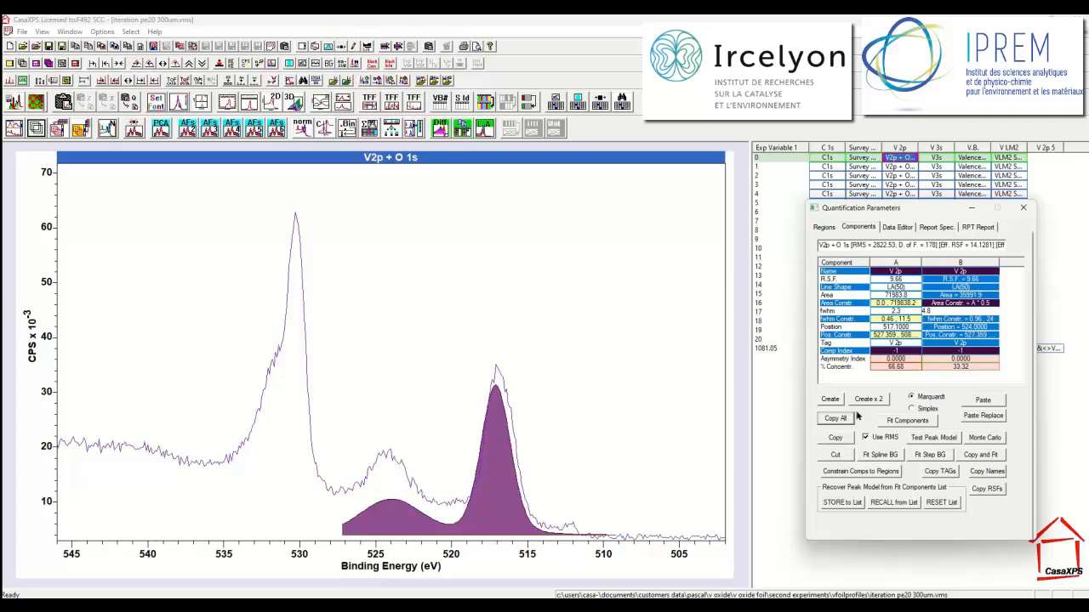
pyautogui.click(969, 401)
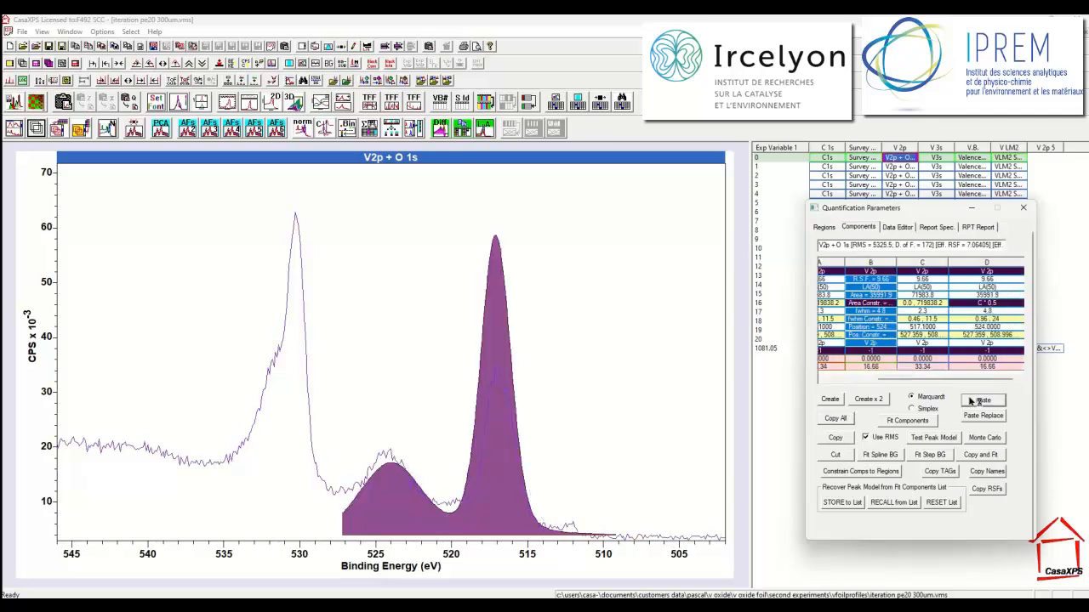
pyautogui.click(916, 288)
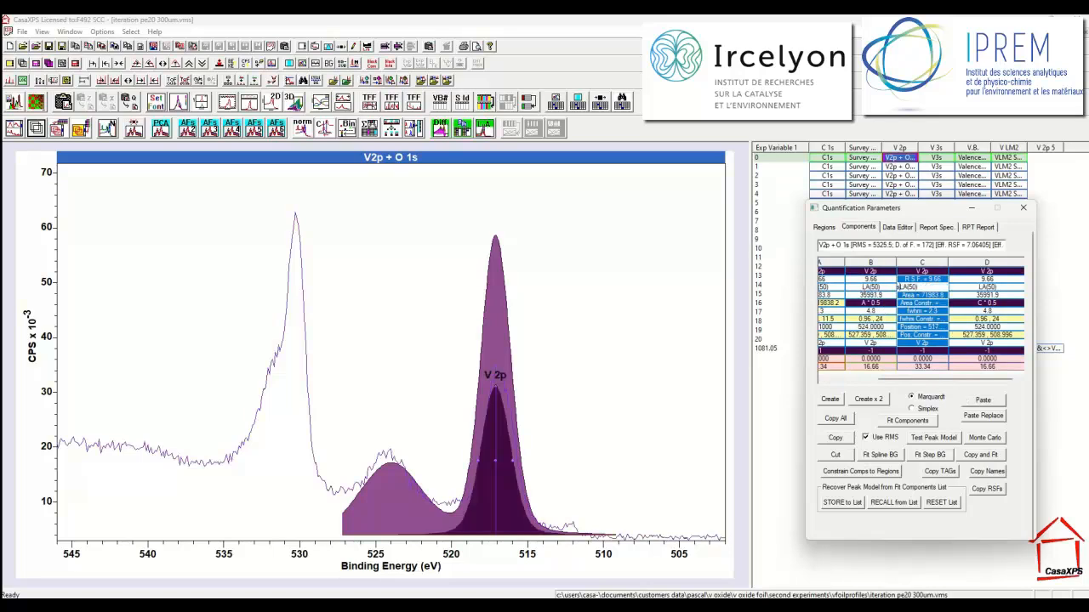
pyautogui.write('sb*')
pyautogui.press('BackSpace')
pyautogui.write('(0)')
pyautogui.click(885, 309)
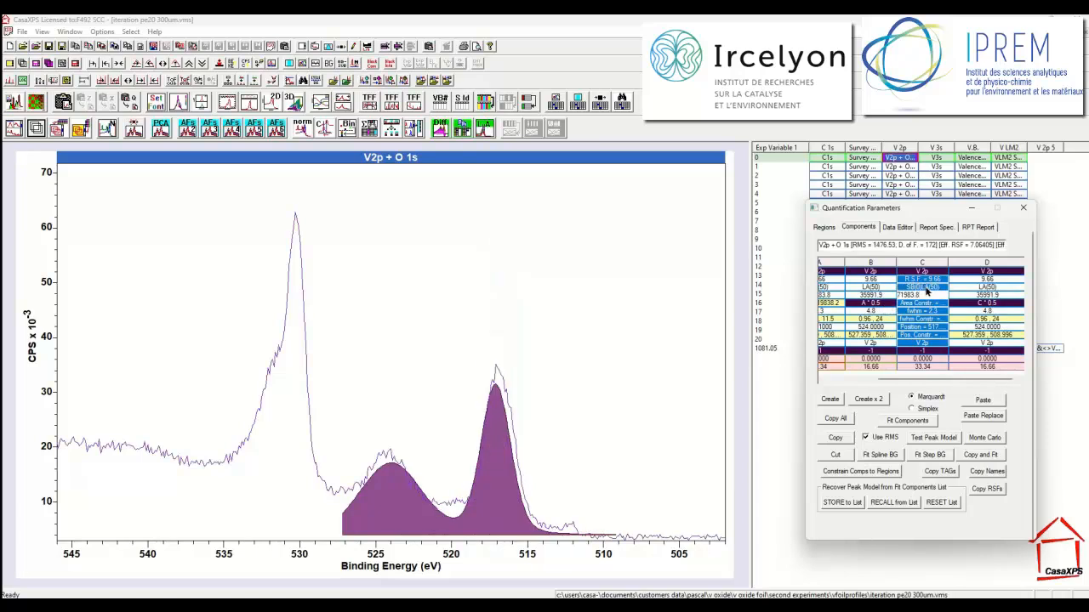
# - Copy the line shape SB(0)LA(50) from component C to component D
pyautogui.click(929, 288)
pyautogui.moveTo(936, 286); pyautogui.dragTo(848, 280)
pyautogui.hotkey('ctrl', 'c')
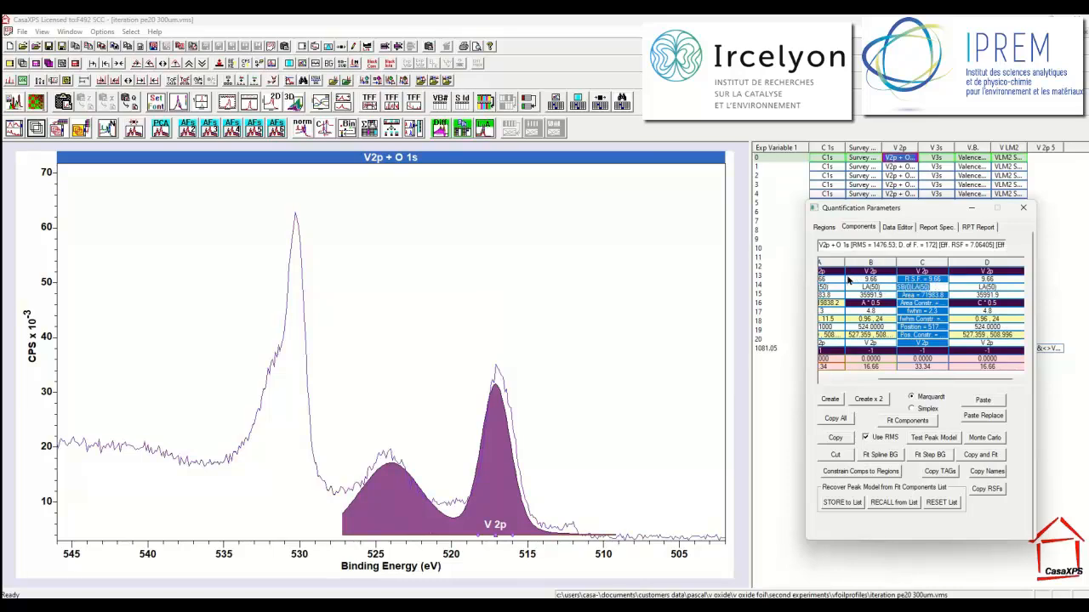
pyautogui.click(979, 287)
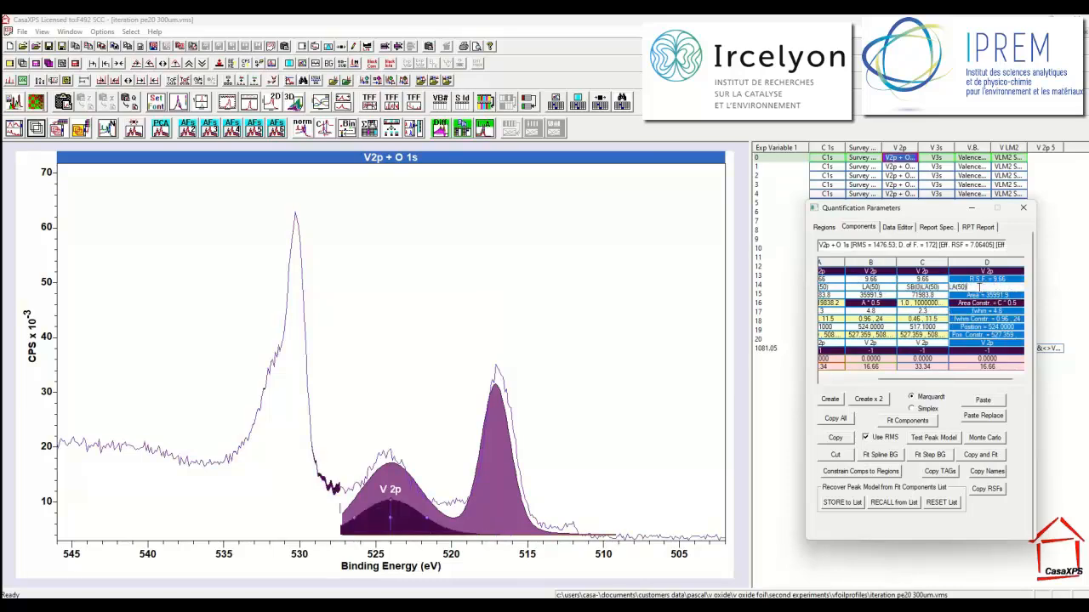
pyautogui.moveTo(980, 286); pyautogui.dragTo(924, 280)
pyautogui.hotkey('ctrl', 'v')
pyautogui.press('Return')
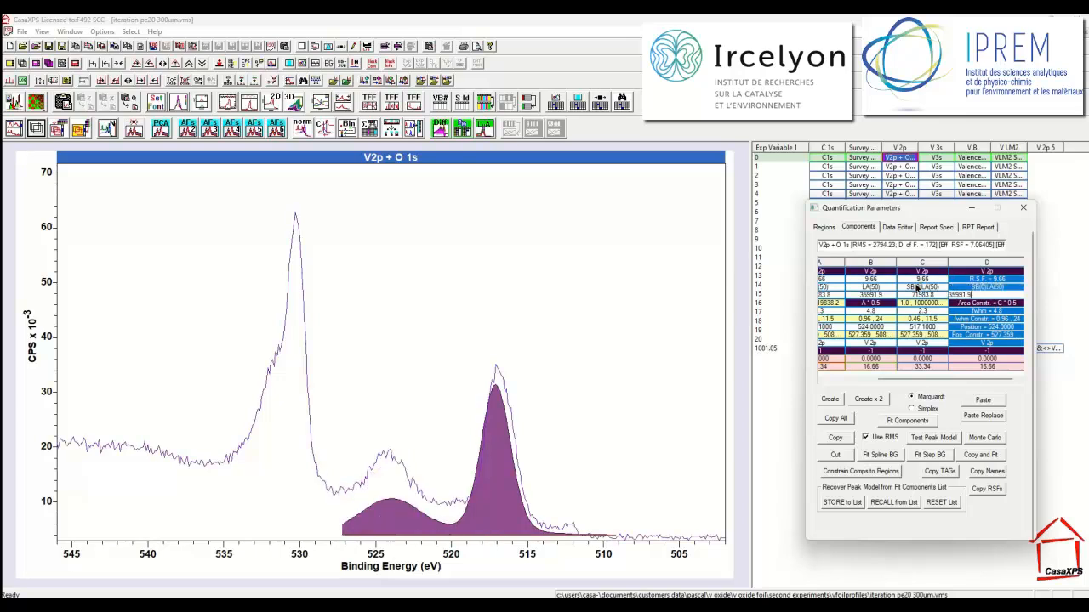
# - Show the components as outlines instead of filled areas and constrain the position of component C to A
pyautogui.click(924, 335)
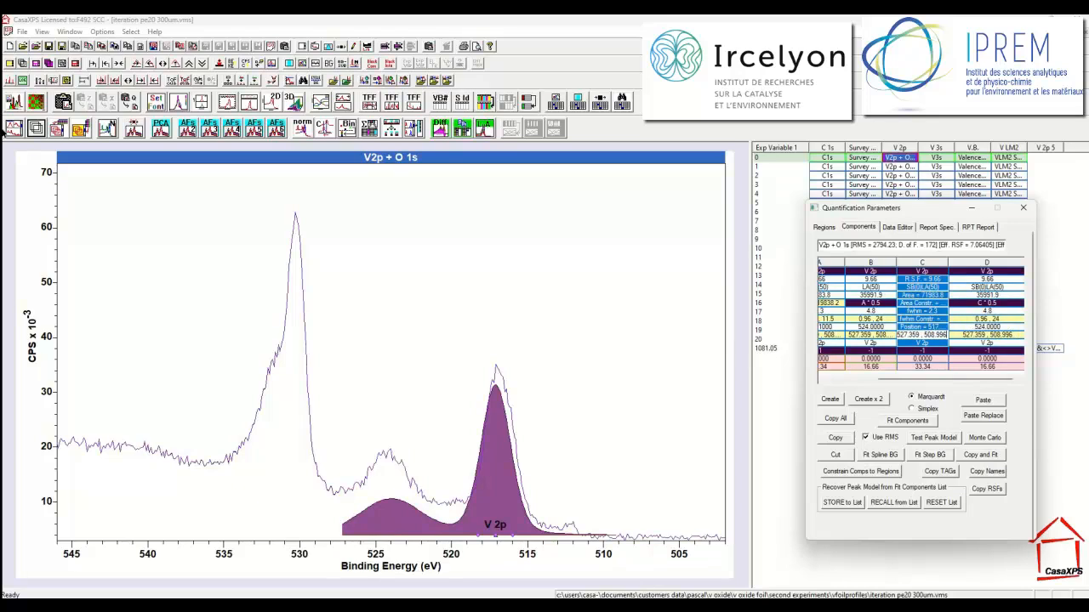
pyautogui.click(32, 107)
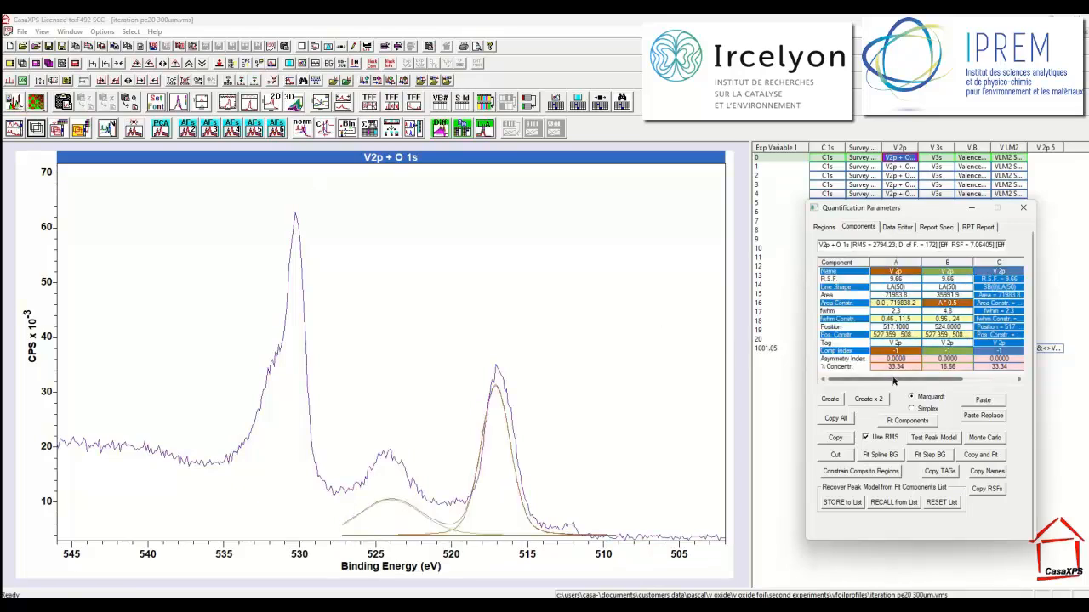
pyautogui.moveTo(895, 381); pyautogui.dragTo(956, 379)
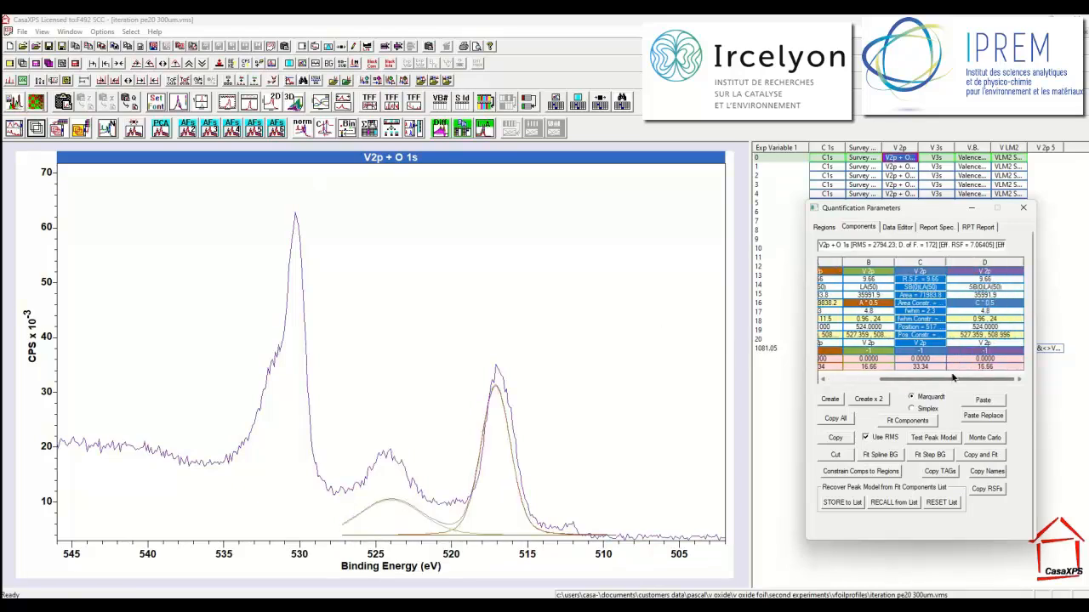
pyautogui.click(934, 337)
pyautogui.moveTo(939, 335); pyautogui.dragTo(897, 334)
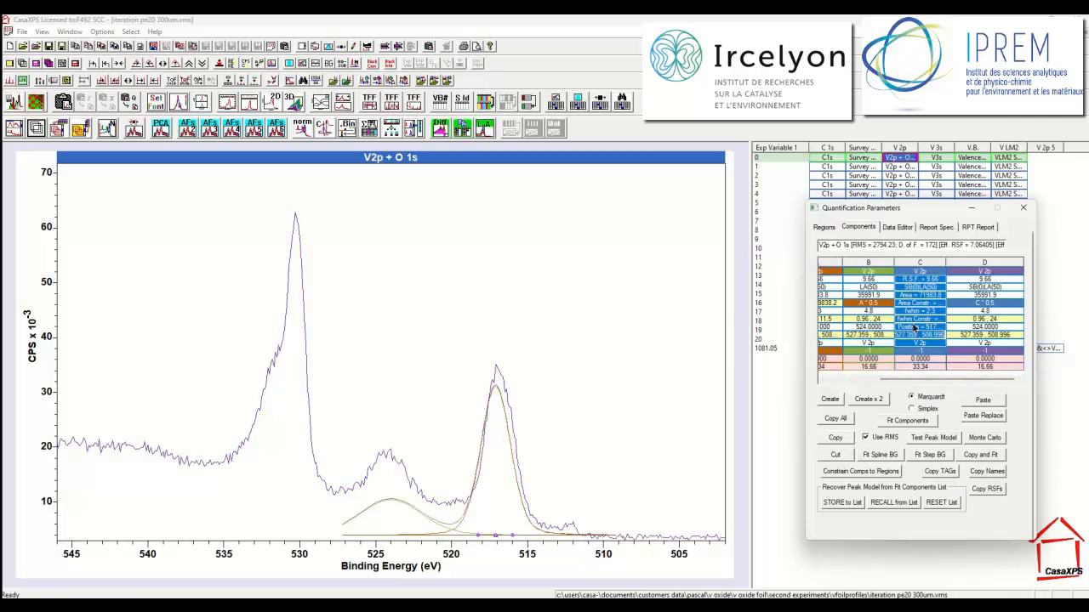
pyautogui.write('a')
pyautogui.press('Return')
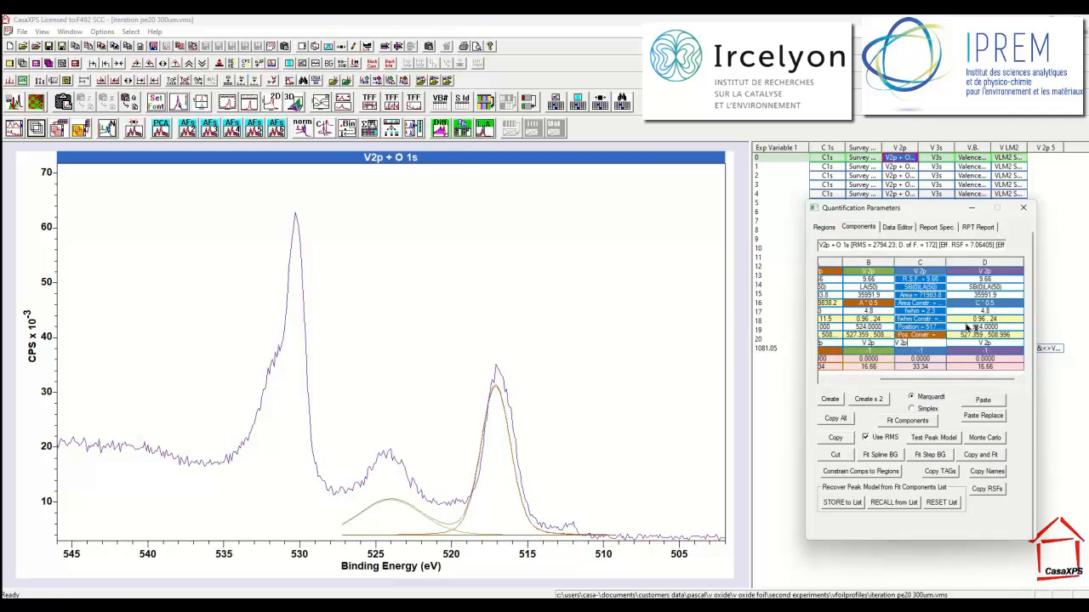
# - Constrain the position of component D to B with zero offset
pyautogui.click(976, 335)
pyautogui.doubleClick(977, 335)
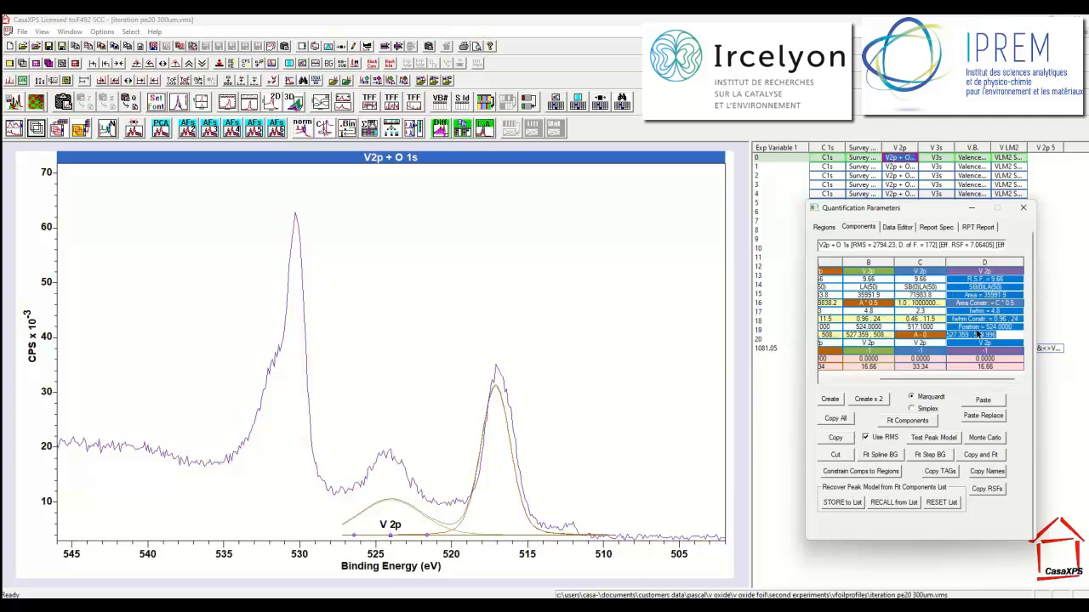
pyautogui.write('b')
pyautogui.press('Return')
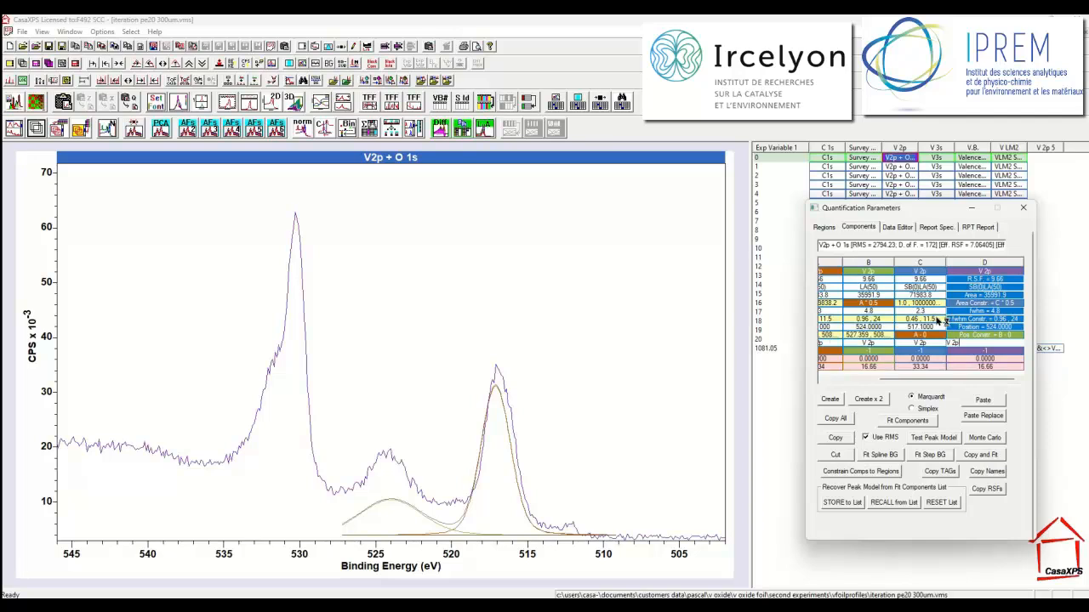
# - Constrain the FWHM of component C to A * 1 and of component D to B * 1
pyautogui.click(911, 318)
pyautogui.moveTo(939, 318); pyautogui.dragTo(854, 312)
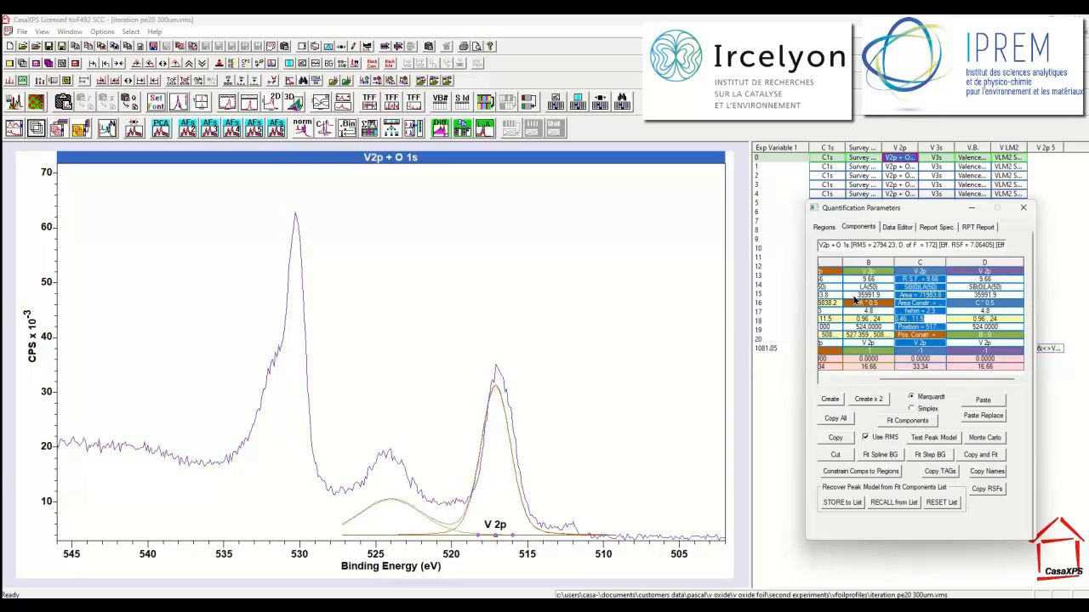
pyautogui.press('Delete')
pyautogui.press('Return')
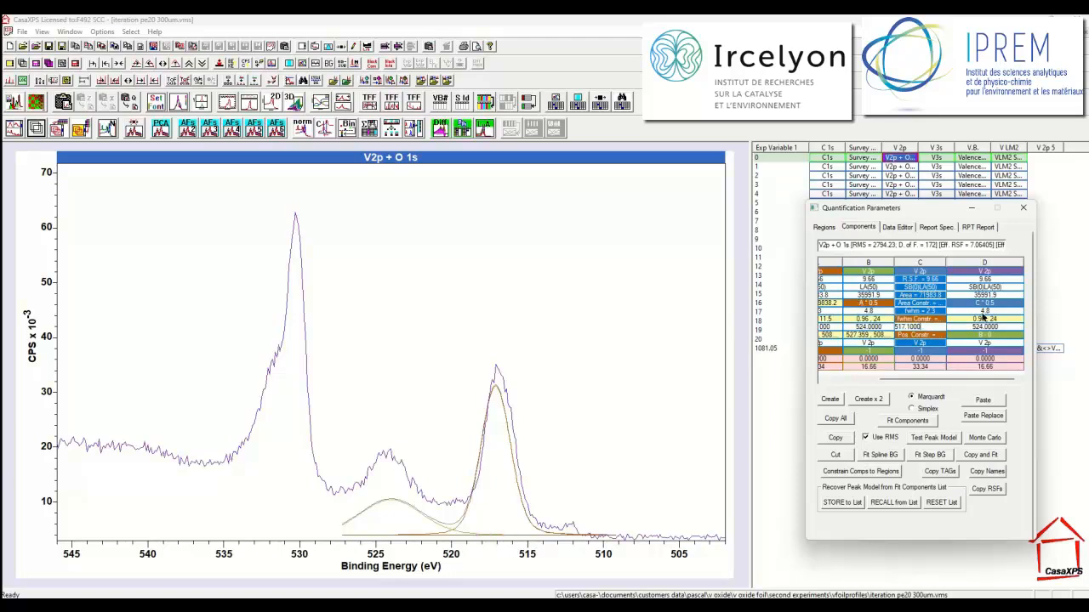
pyautogui.click(999, 321)
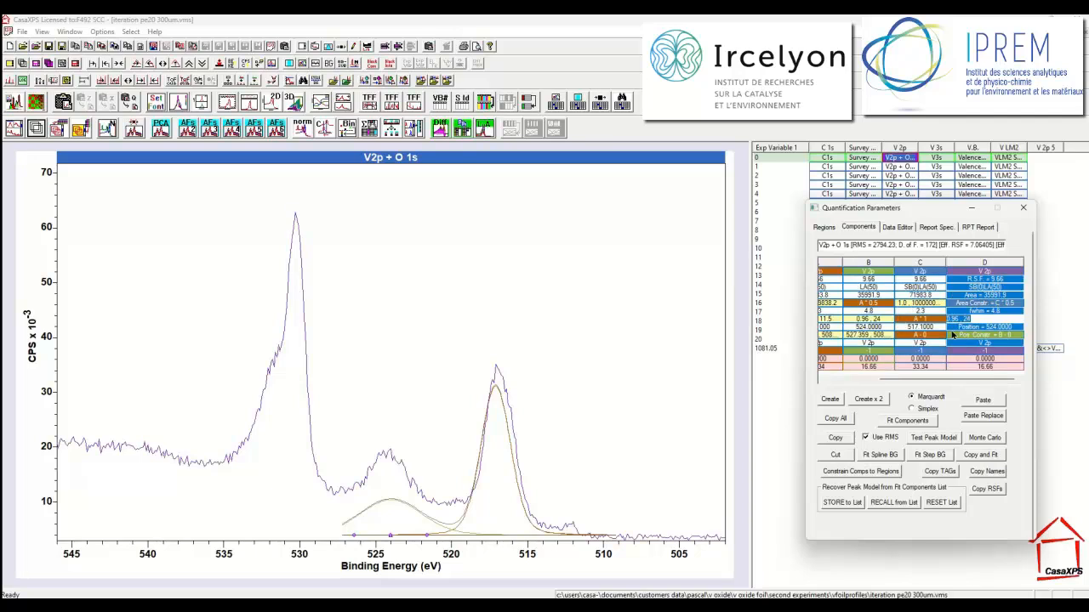
pyautogui.click(956, 329)
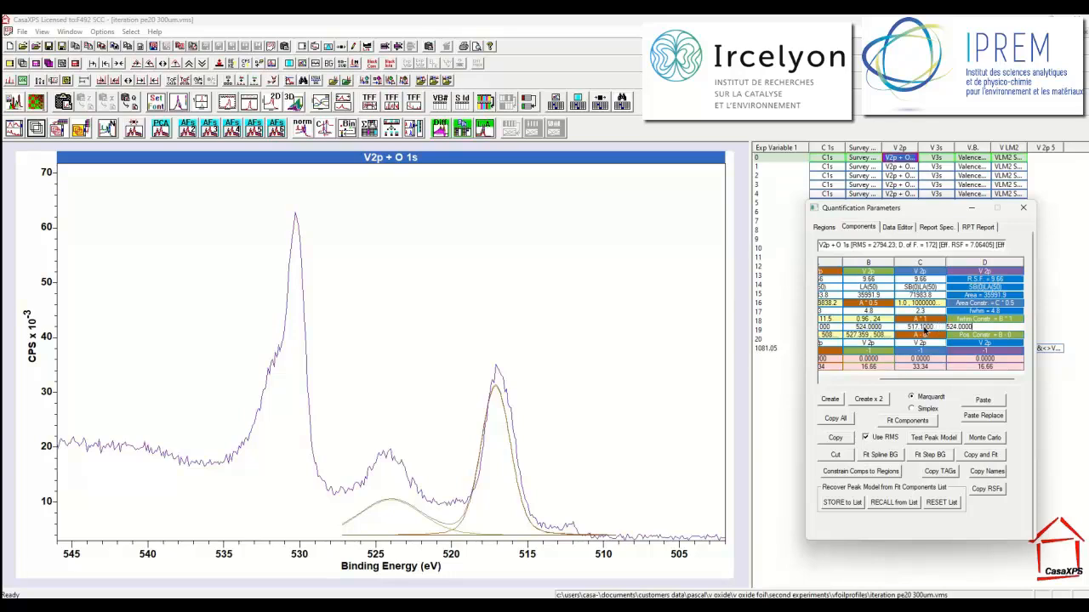
# - Adjust component A on the plot to about 517.03 eV and area 75550, and narrow component B to a FWHM of about 3.53
pyautogui.click(501, 393)
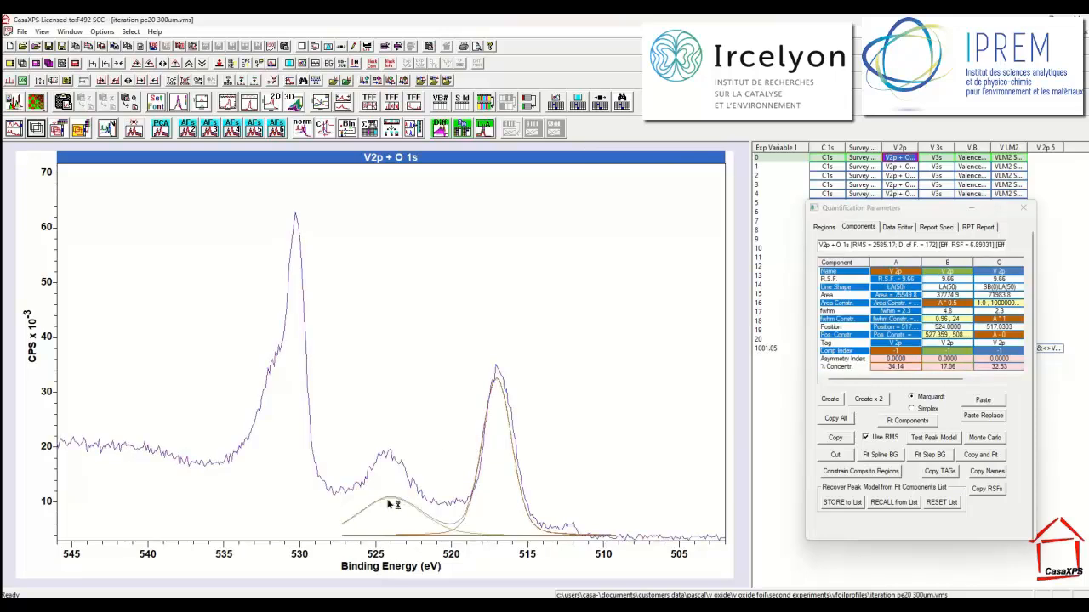
pyautogui.moveTo(368, 508); pyautogui.dragTo(370, 508)
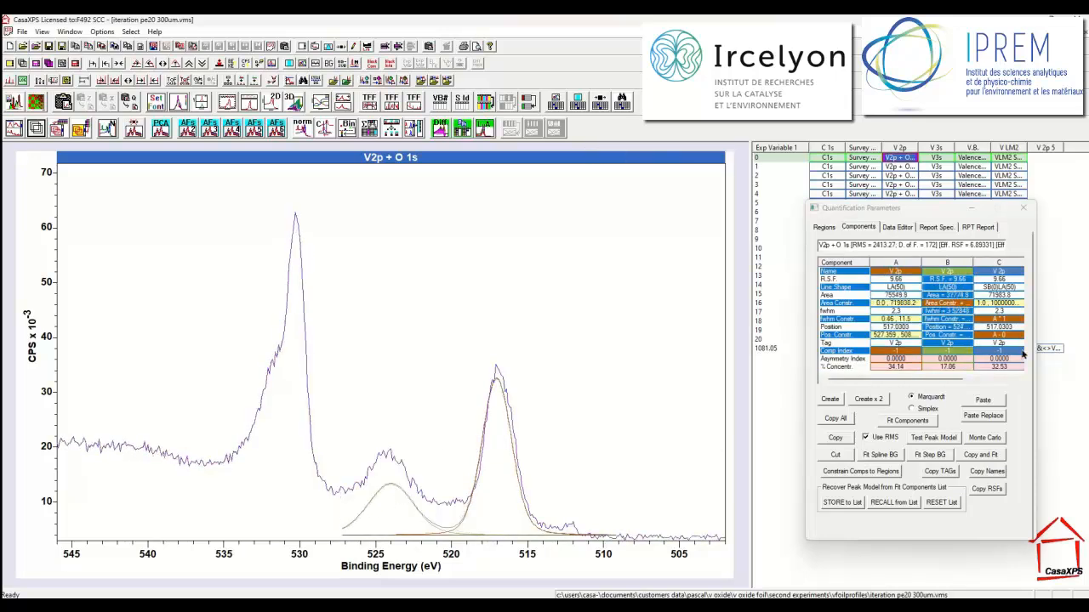
pyautogui.click(1008, 310)
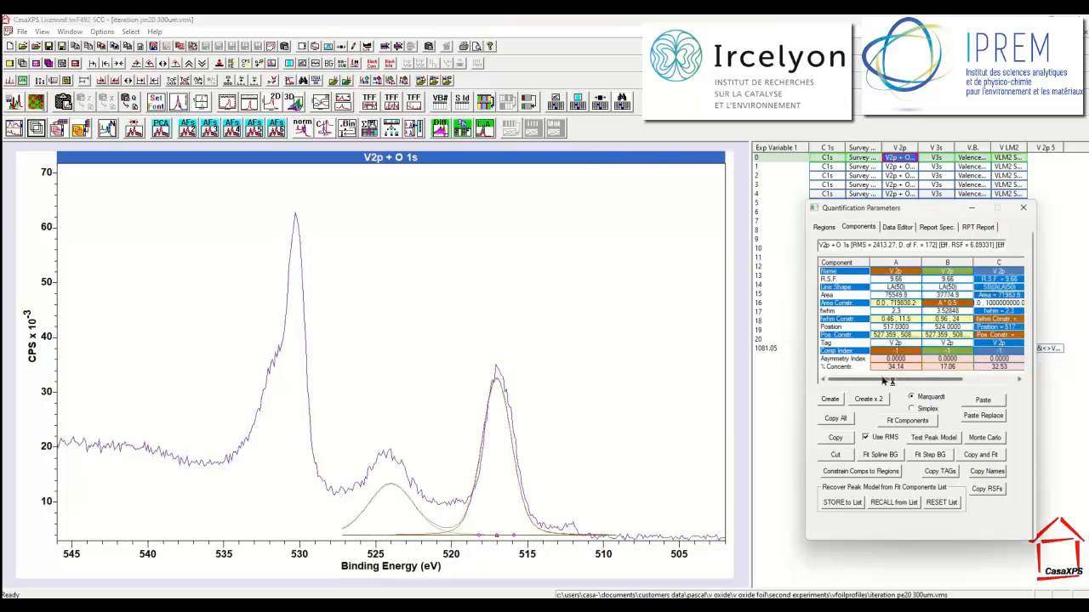
pyautogui.moveTo(884, 381); pyautogui.dragTo(909, 382)
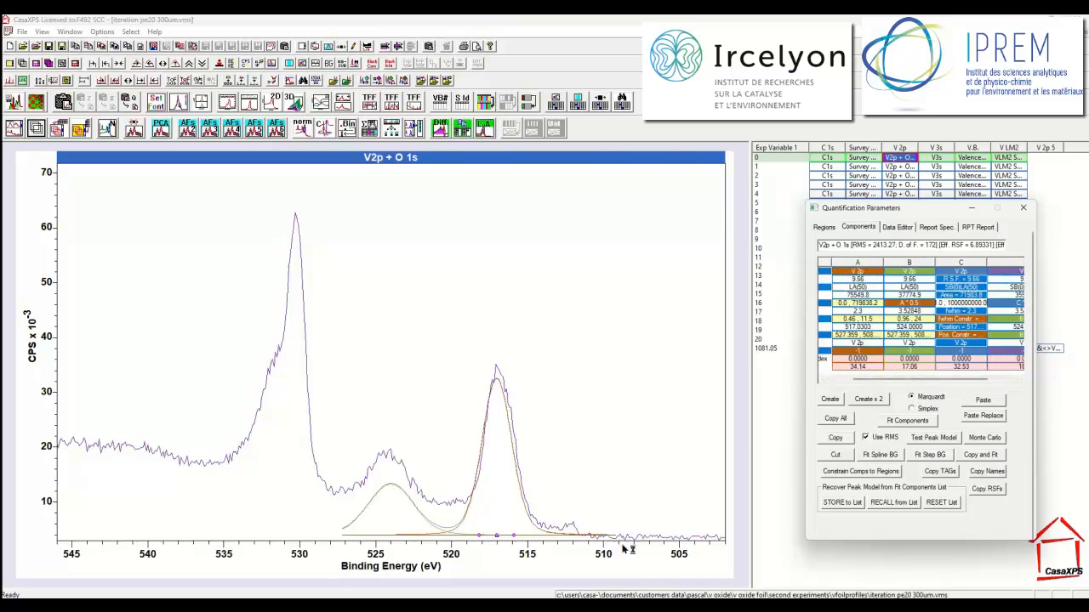
# - Set the averaging width of the V 2p region to 5 and fit the components to the spectrum
pyautogui.click(823, 227)
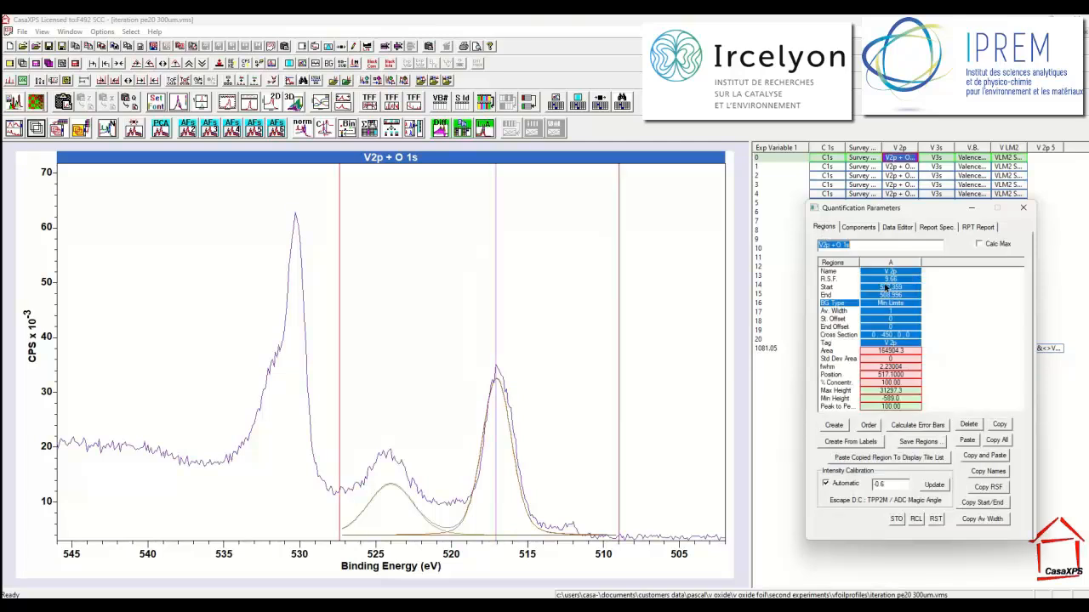
pyautogui.click(891, 311)
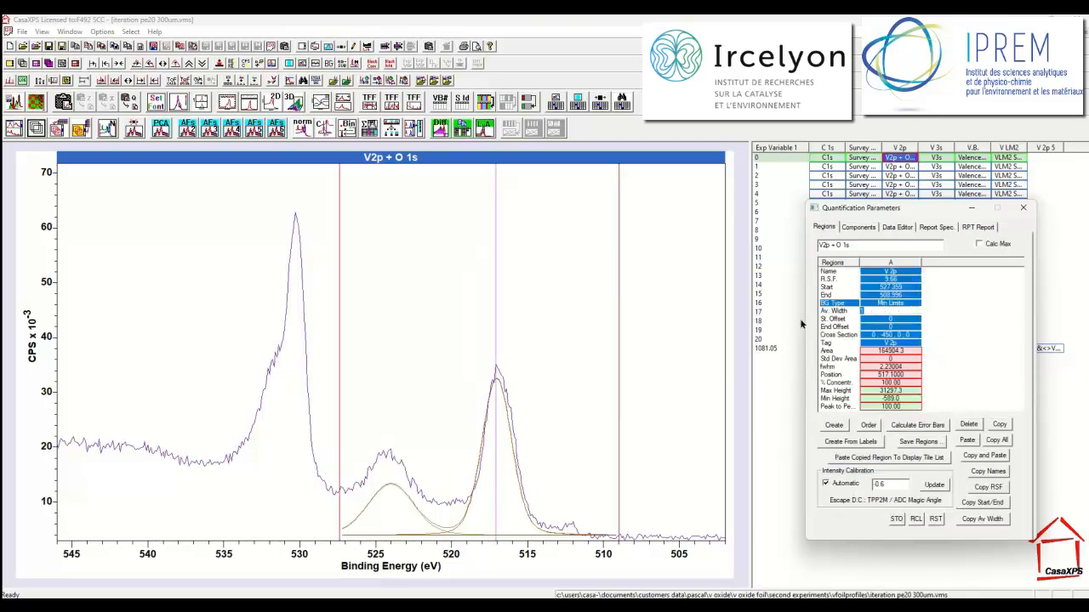
pyautogui.write('5')
pyautogui.press('Return')
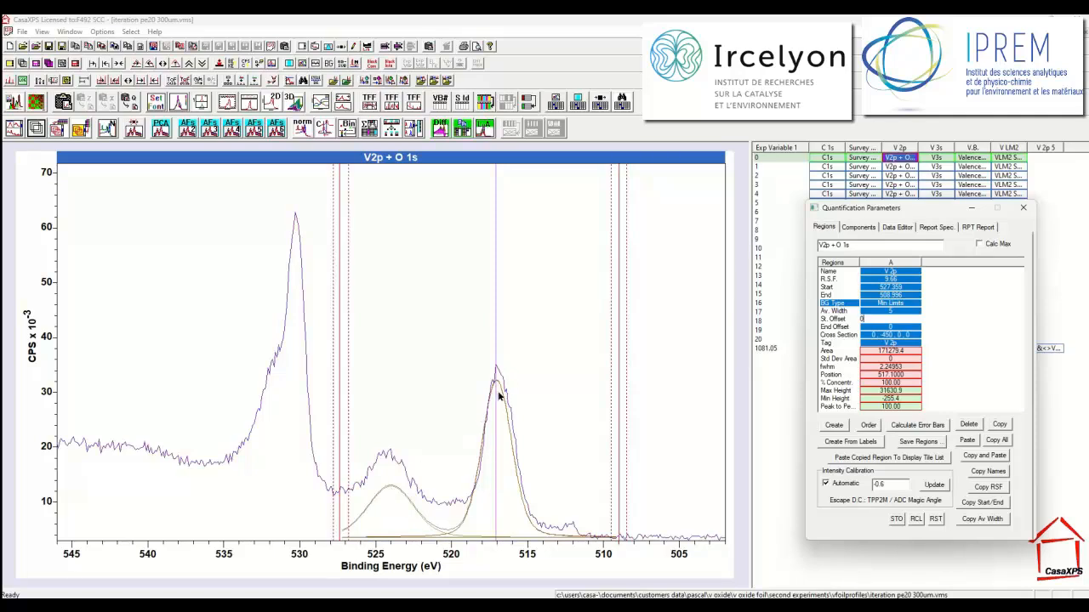
pyautogui.click(861, 228)
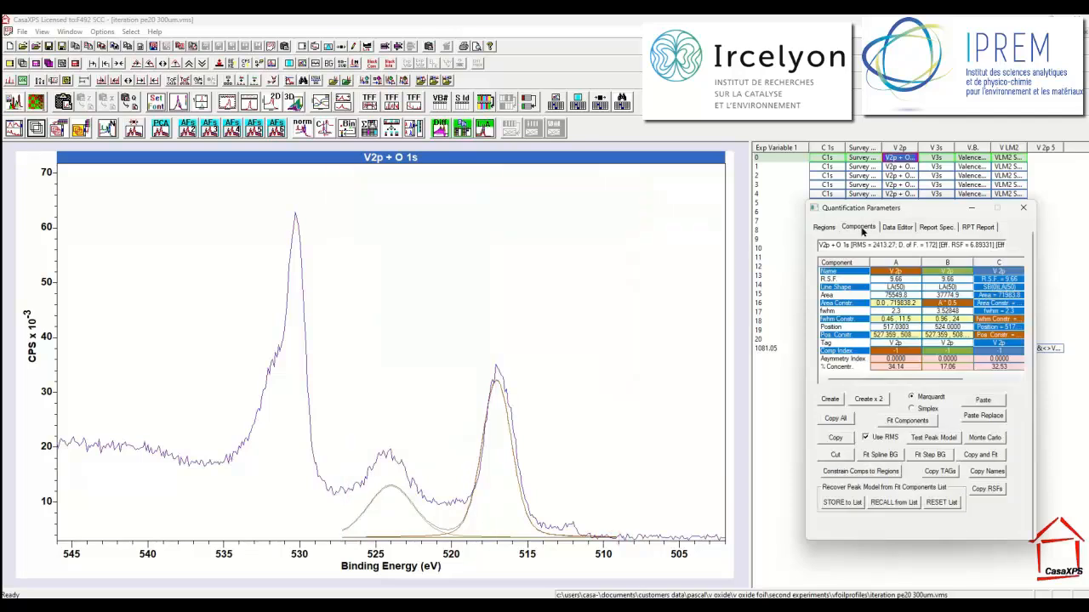
pyautogui.click(899, 423)
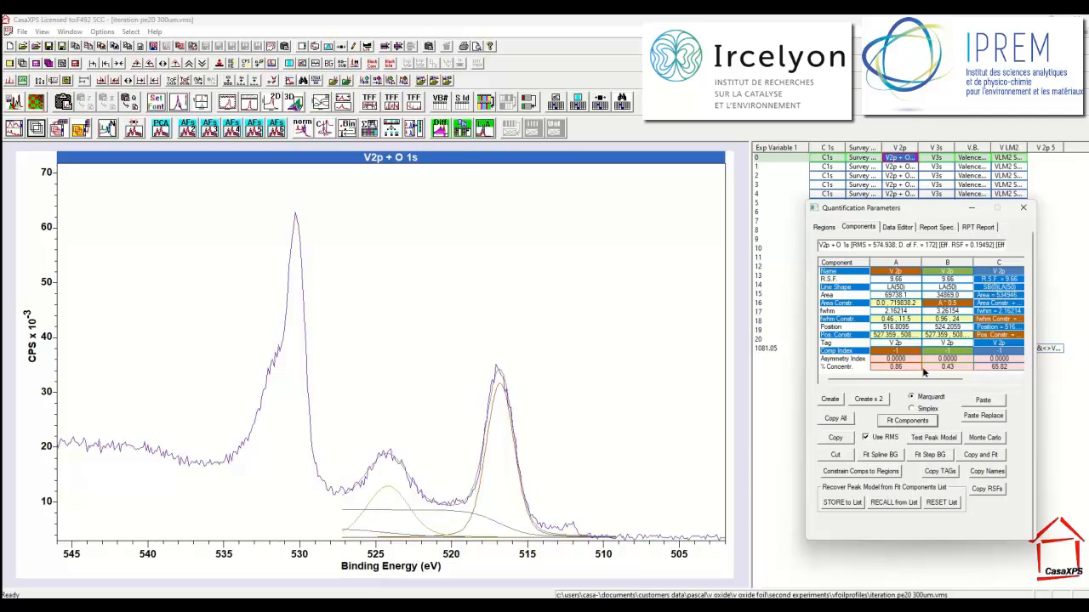
# - Set the R.S.F. of the background components C and D to 0
pyautogui.click(998, 280)
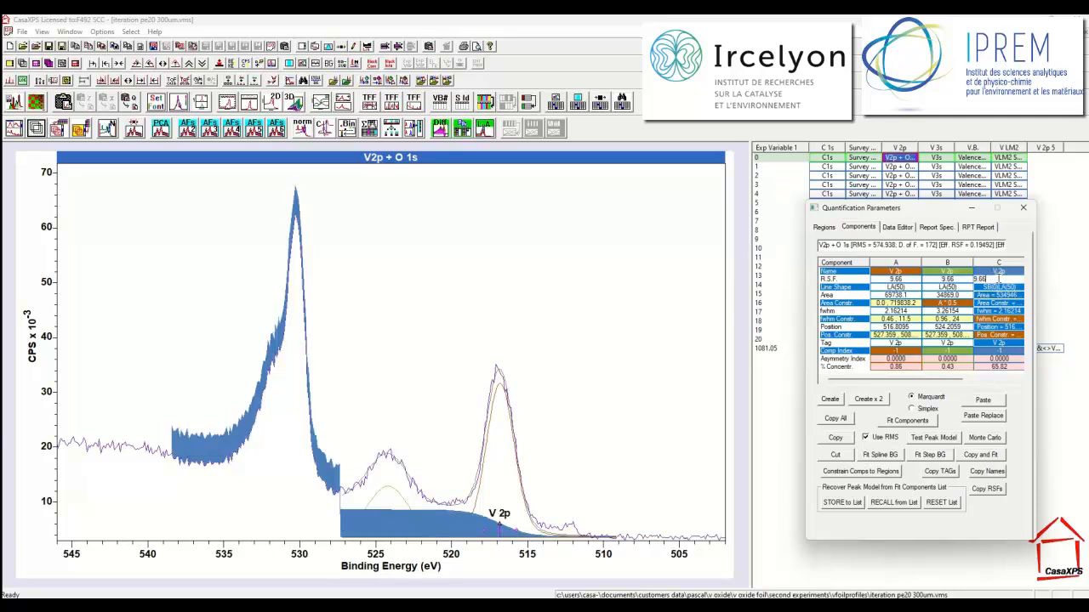
pyautogui.moveTo(998, 280); pyautogui.dragTo(937, 291)
pyautogui.write('0')
pyautogui.press('Return')
pyautogui.moveTo(915, 383); pyautogui.dragTo(970, 382)
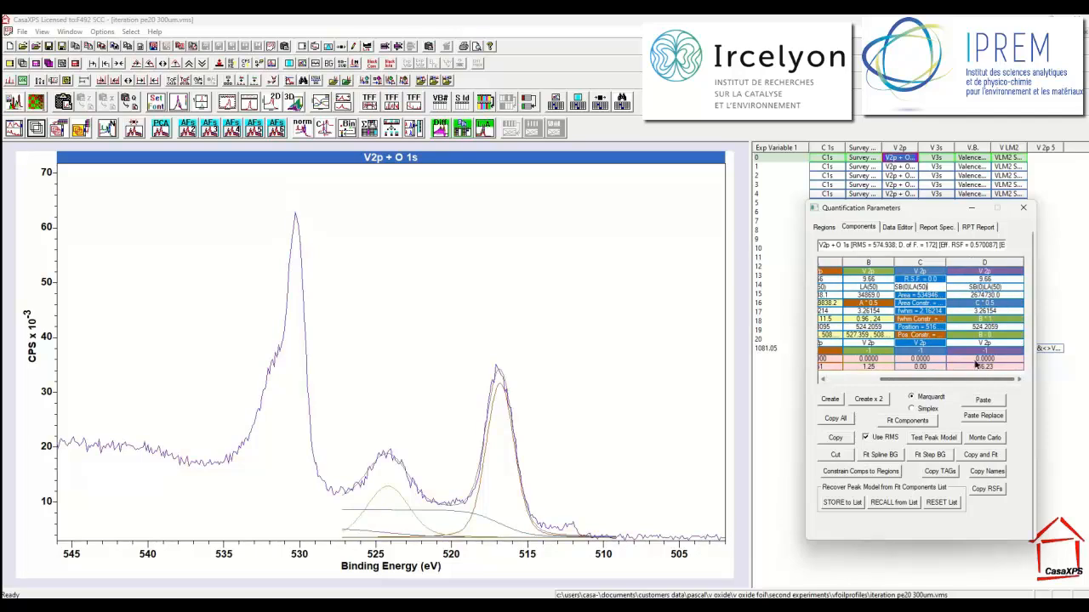
pyautogui.click(1000, 280)
pyautogui.moveTo(1001, 280); pyautogui.dragTo(940, 290)
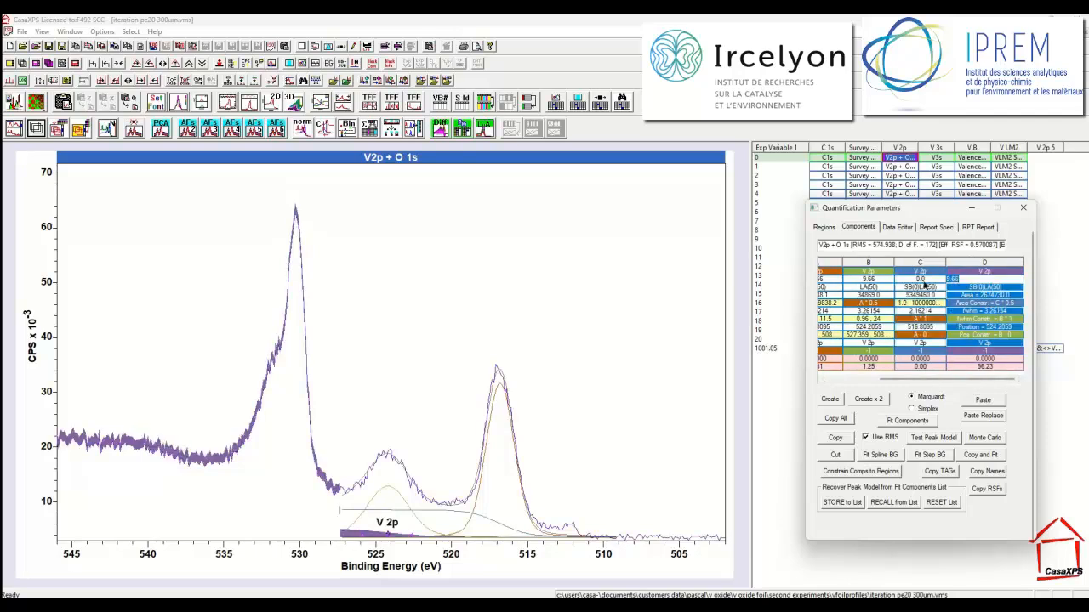
pyautogui.write('0')
pyautogui.press('Return')
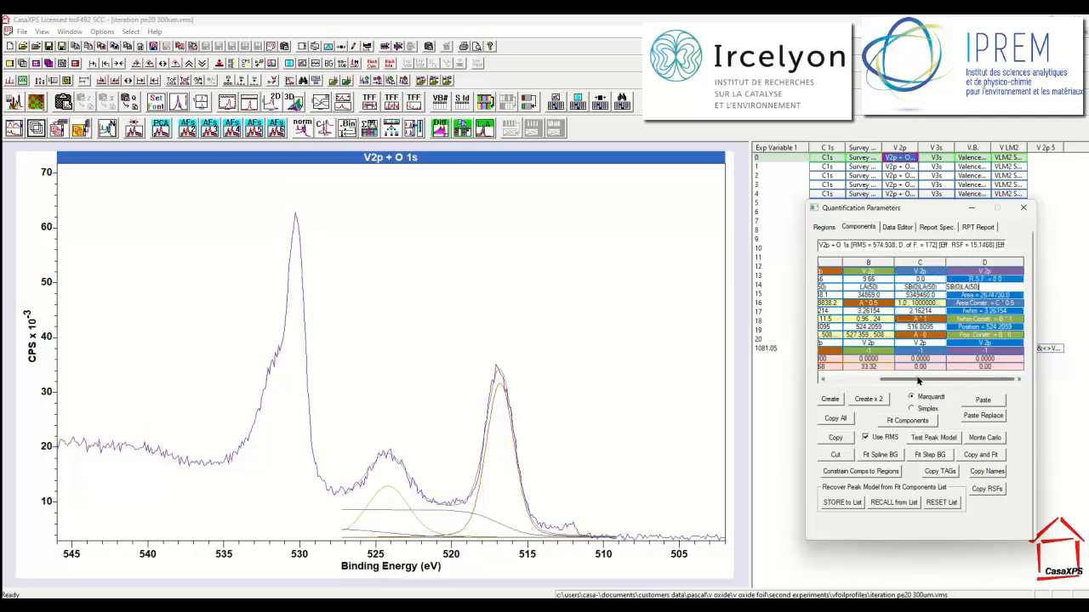
pyautogui.moveTo(917, 380); pyautogui.dragTo(865, 380)
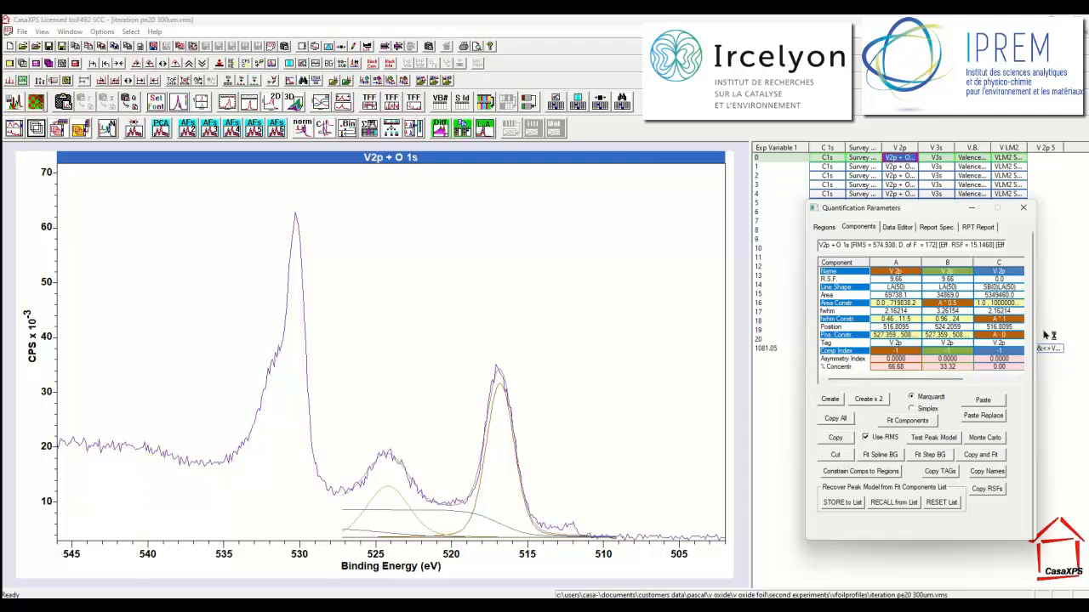
# - Display the metallic V 2p spectrum in row 1081.05 and copy its block name %&<>V2pM
pyautogui.click(1045, 347)
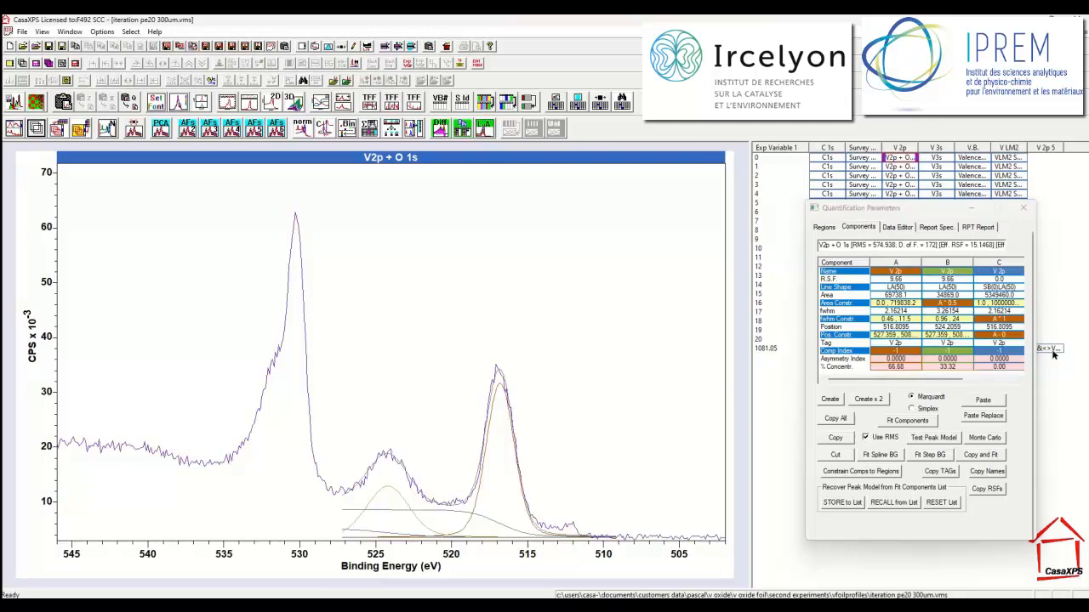
pyautogui.click(1052, 351)
pyautogui.click(867, 246)
pyautogui.hotkey('ctrl', 'c')
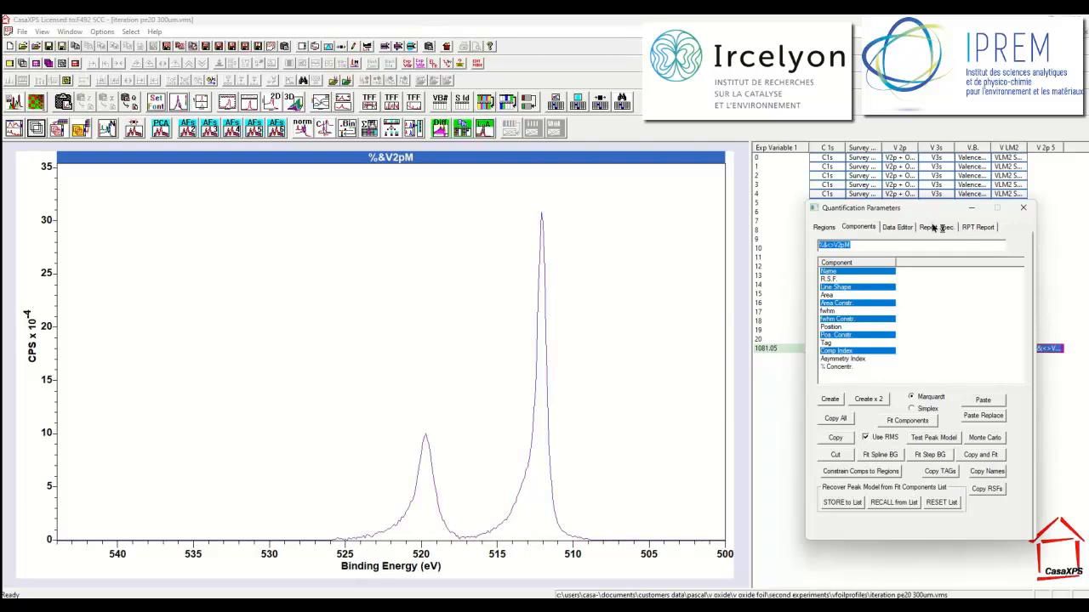
# - Create an additional component at 512 eV, on the small metallic peak of the row 0 V2p + O 1s spectrum
pyautogui.click(902, 158)
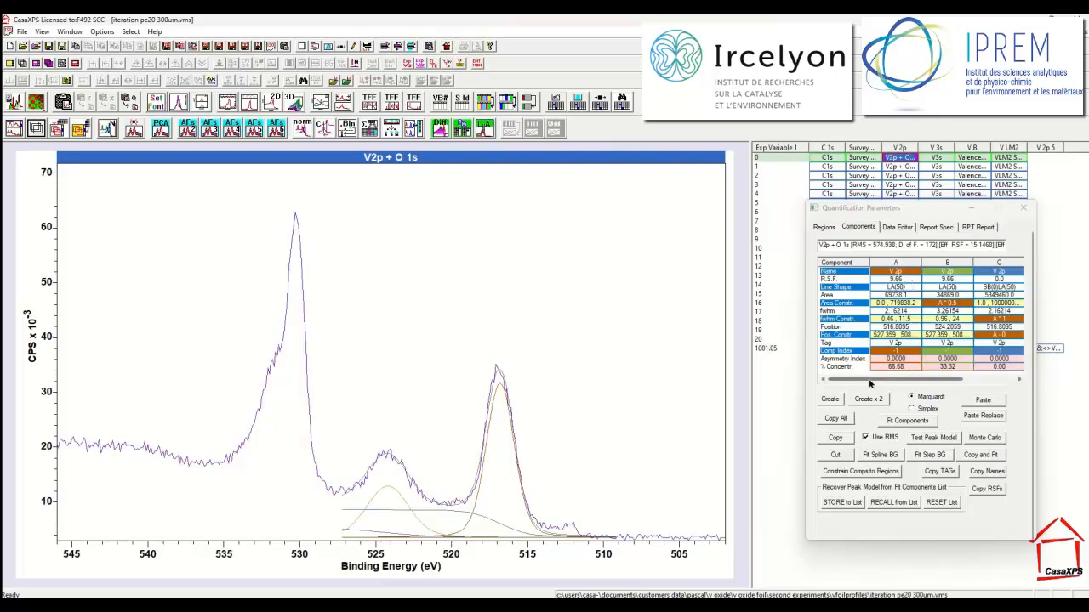
pyautogui.moveTo(888, 380); pyautogui.dragTo(957, 388)
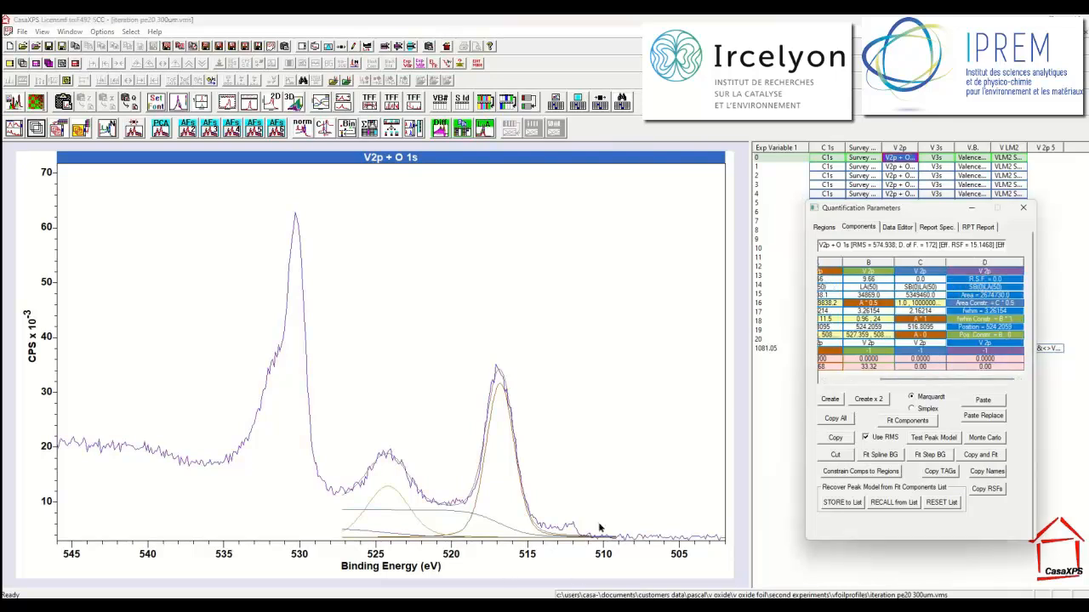
pyautogui.moveTo(615, 478); pyautogui.dragTo(553, 548)
pyautogui.click(834, 400)
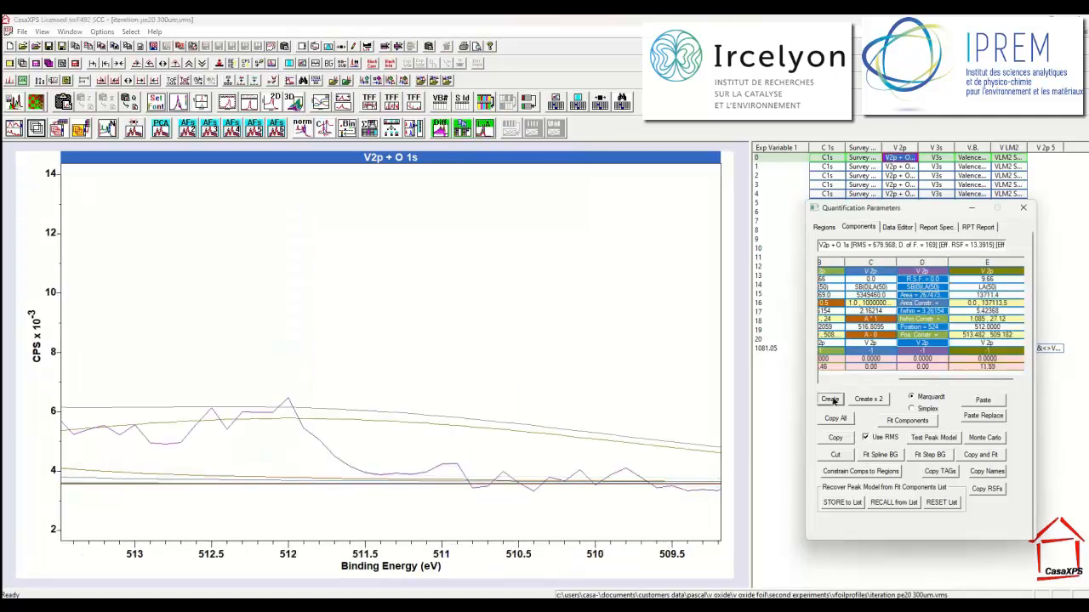
# - Set the line shape of component E to %&<>V2pM and fix its FWHM at 1
pyautogui.click(991, 290)
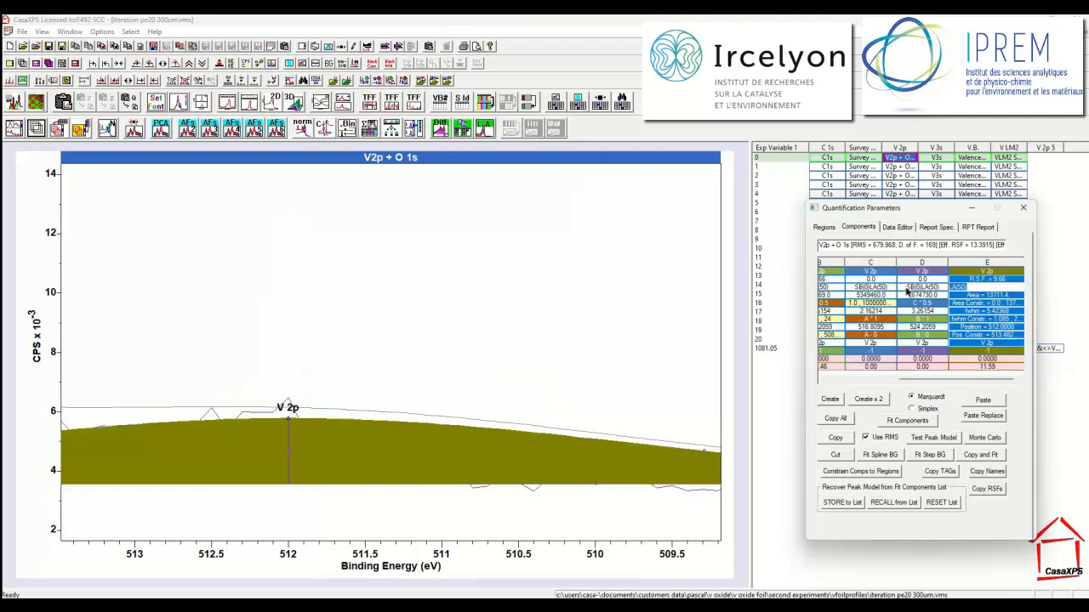
pyautogui.hotkey('ctrl', 'v')
pyautogui.press('Return')
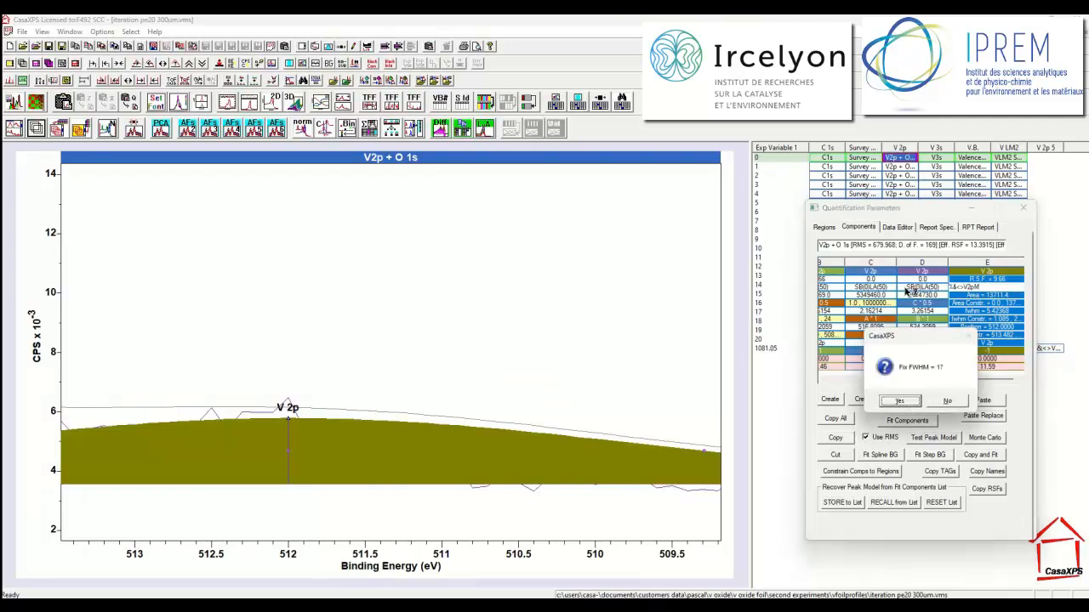
pyautogui.click(893, 403)
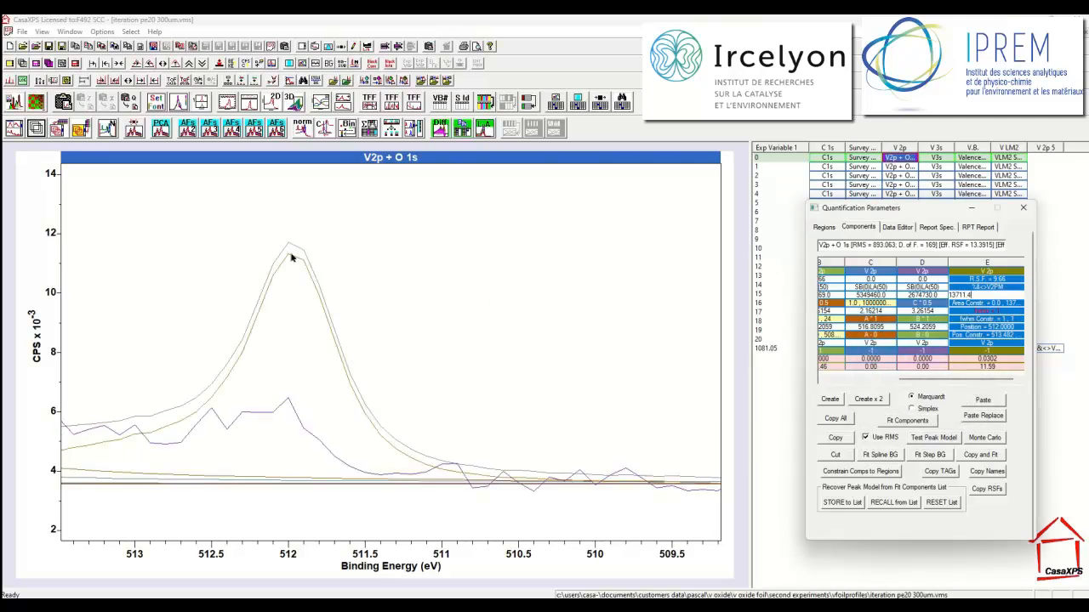
# - Scale component E down onto the small metallic peak, turn off RMS use and fit the components over the full spectrum
pyautogui.moveTo(294, 255); pyautogui.dragTo(267, 419)
pyautogui.click(119, 66)
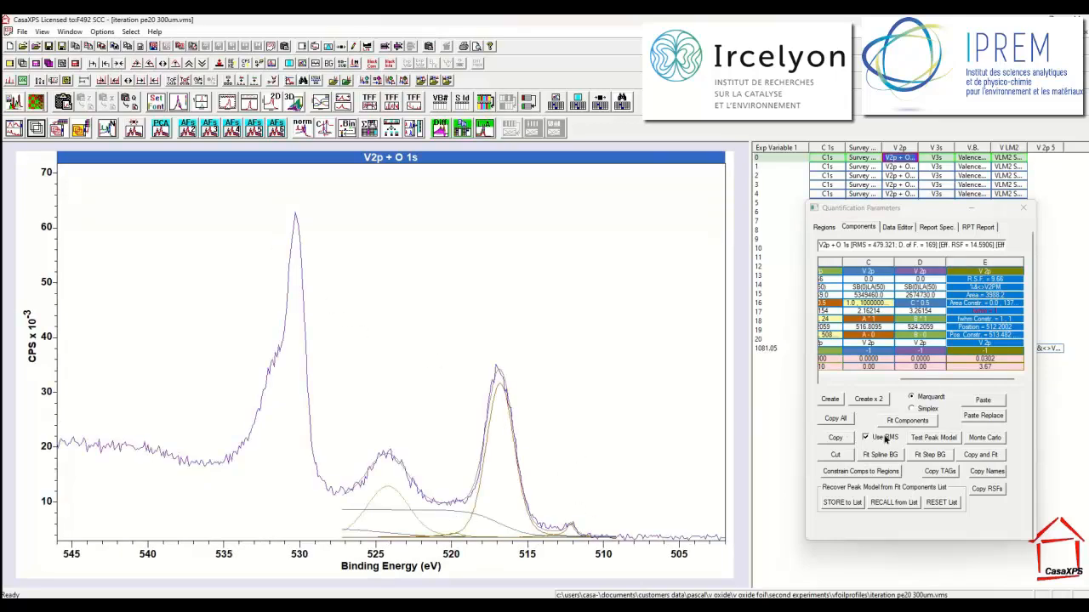
pyautogui.click(866, 439)
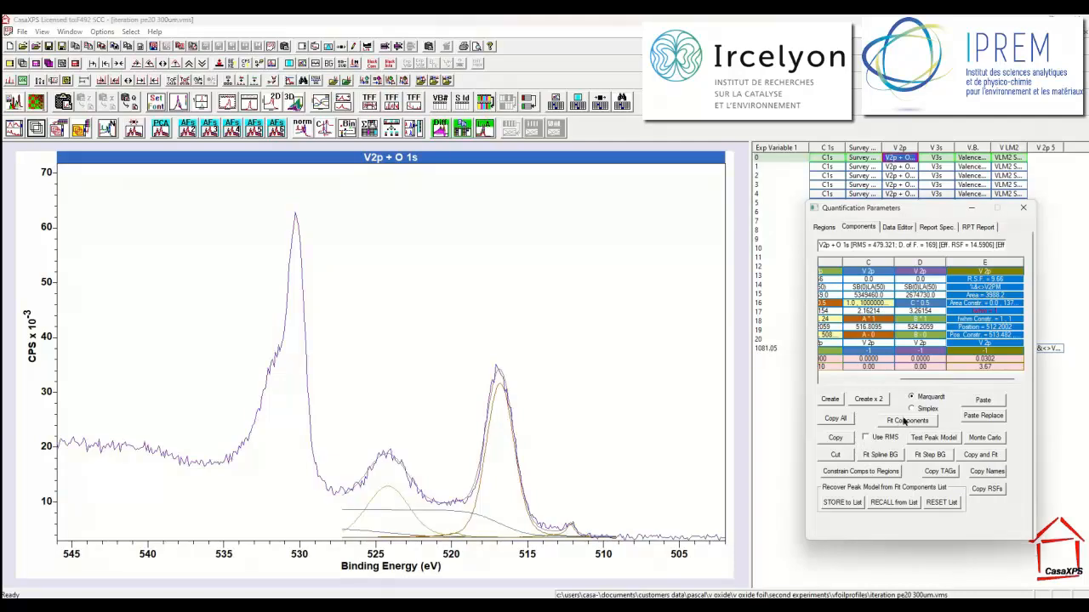
pyautogui.click(903, 421)
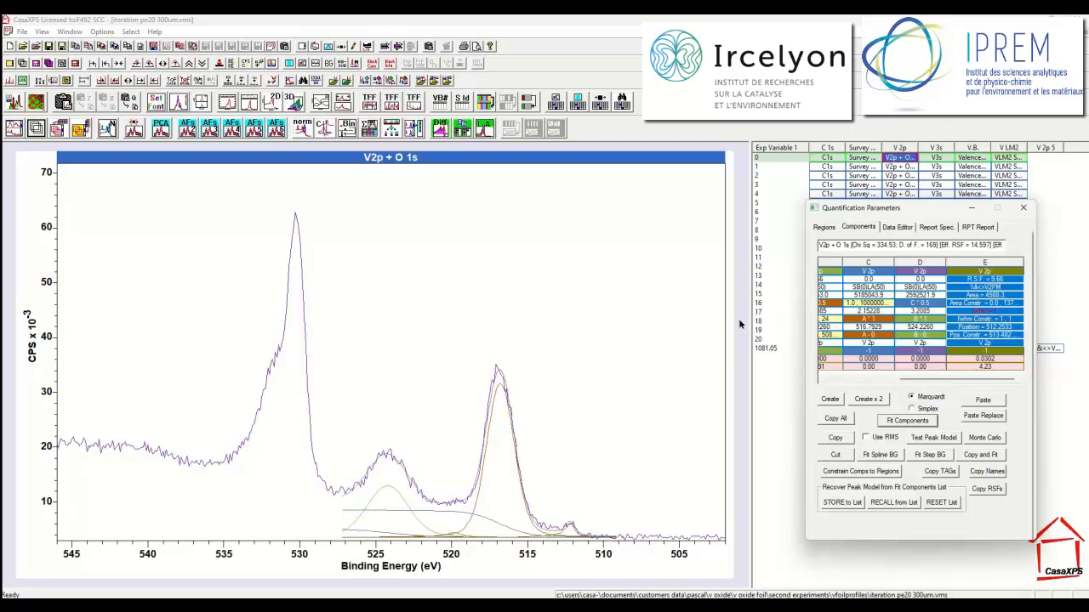
# - Set the component index of oxide component A to 1 and component B to 2
pyautogui.click(863, 379)
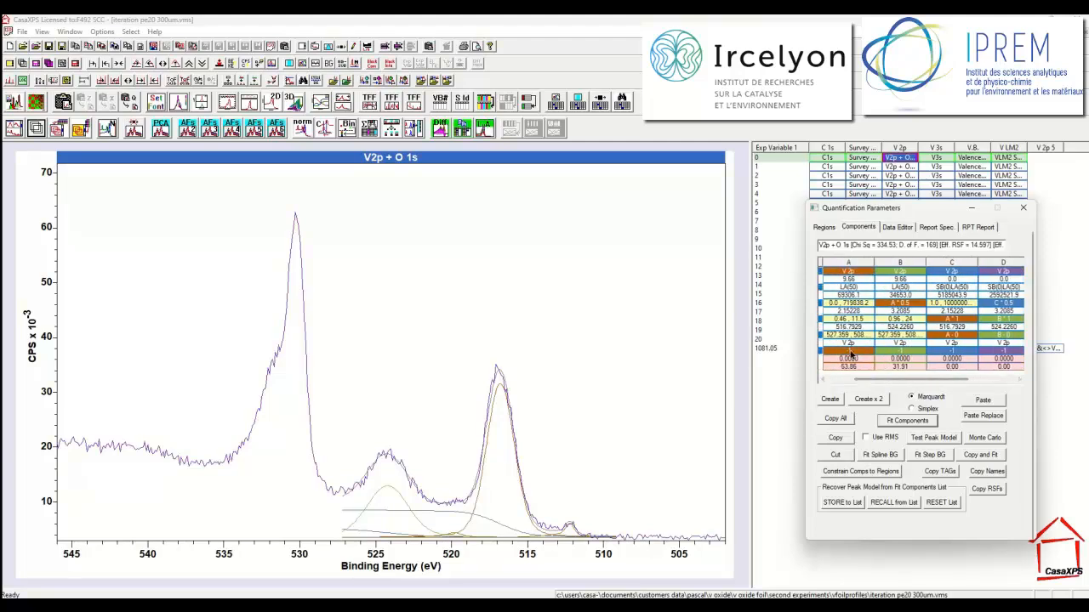
pyautogui.click(821, 352)
pyautogui.write('1')
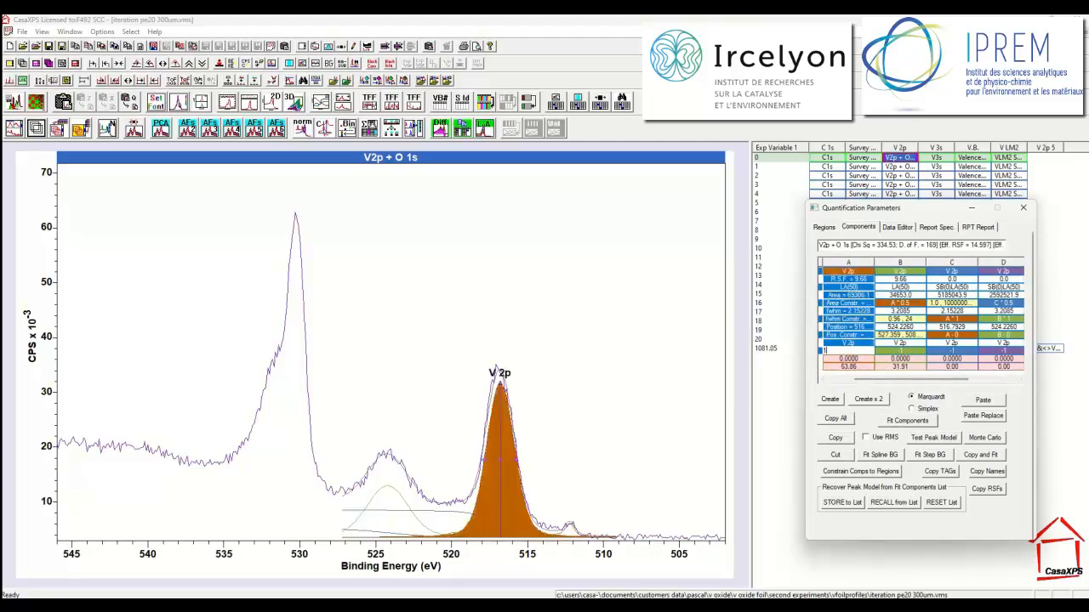
pyautogui.press('Return')
pyautogui.click(894, 351)
pyautogui.write('1')
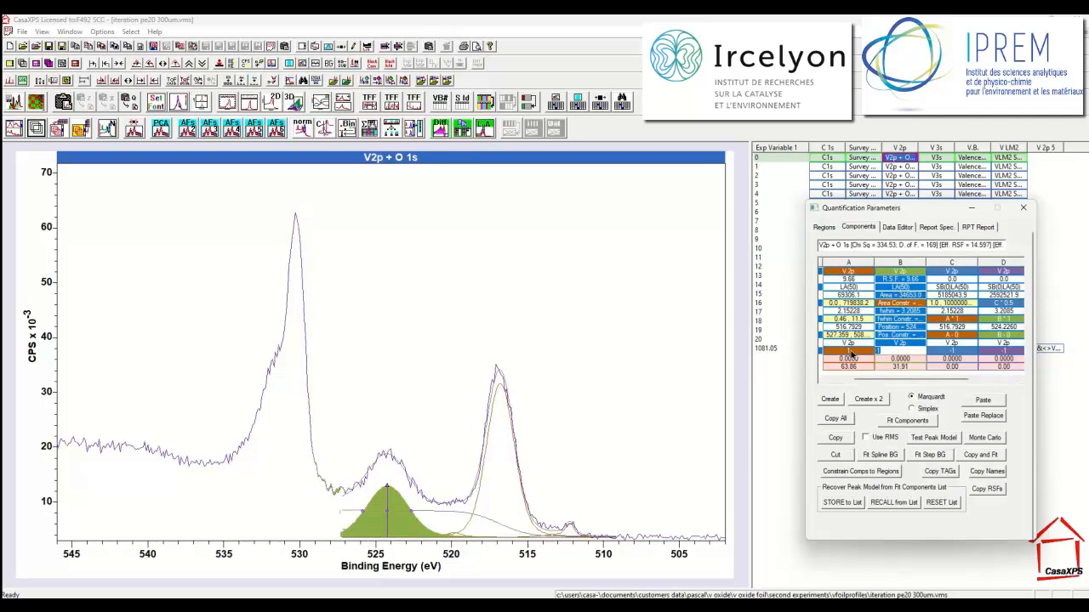
pyautogui.press('Return')
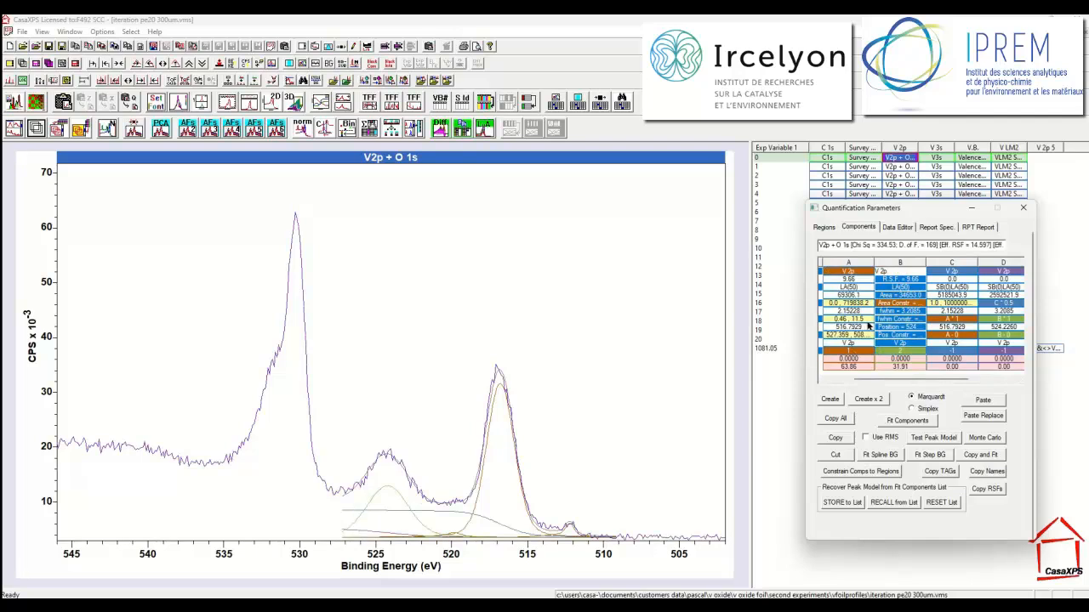
# - Rename components A and B as V 2p Ox and component E as V 2p M
pyautogui.click(851, 273)
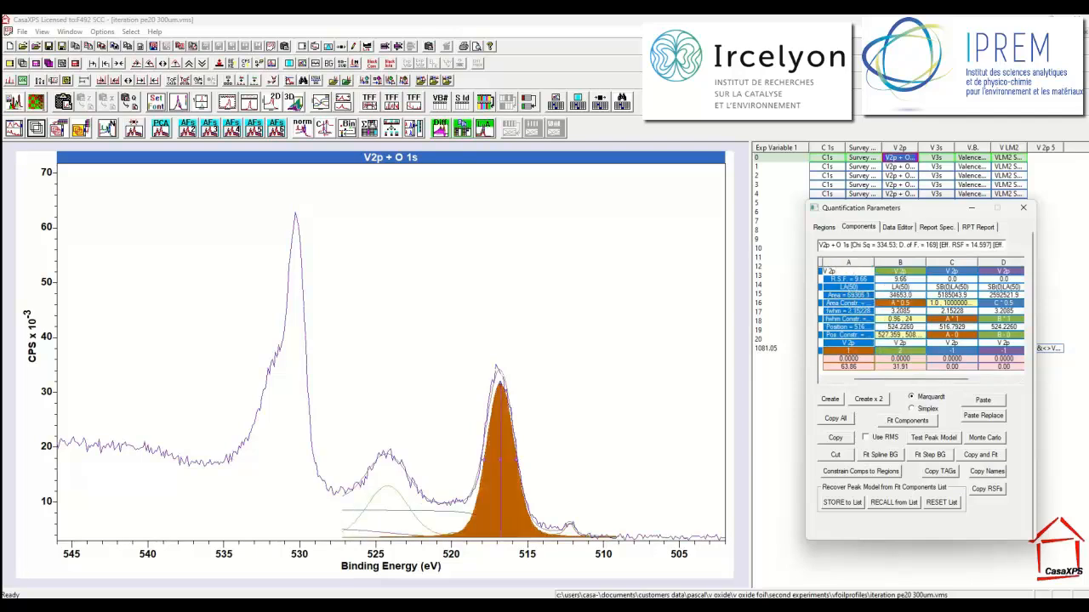
pyautogui.press('Return')
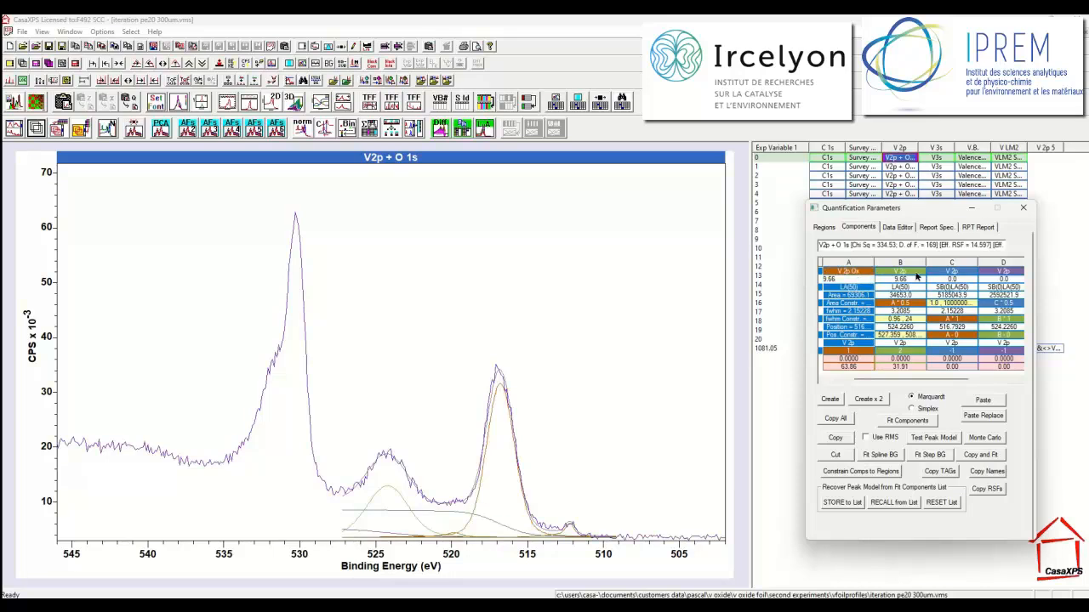
pyautogui.click(914, 270)
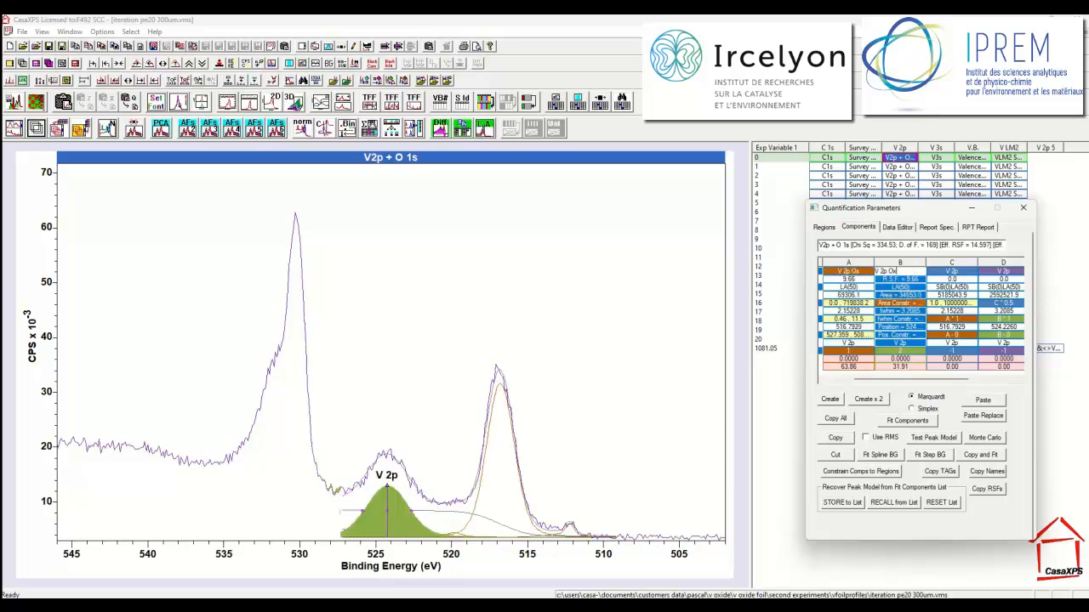
pyautogui.press('Return')
pyautogui.moveTo(928, 380); pyautogui.dragTo(1003, 390)
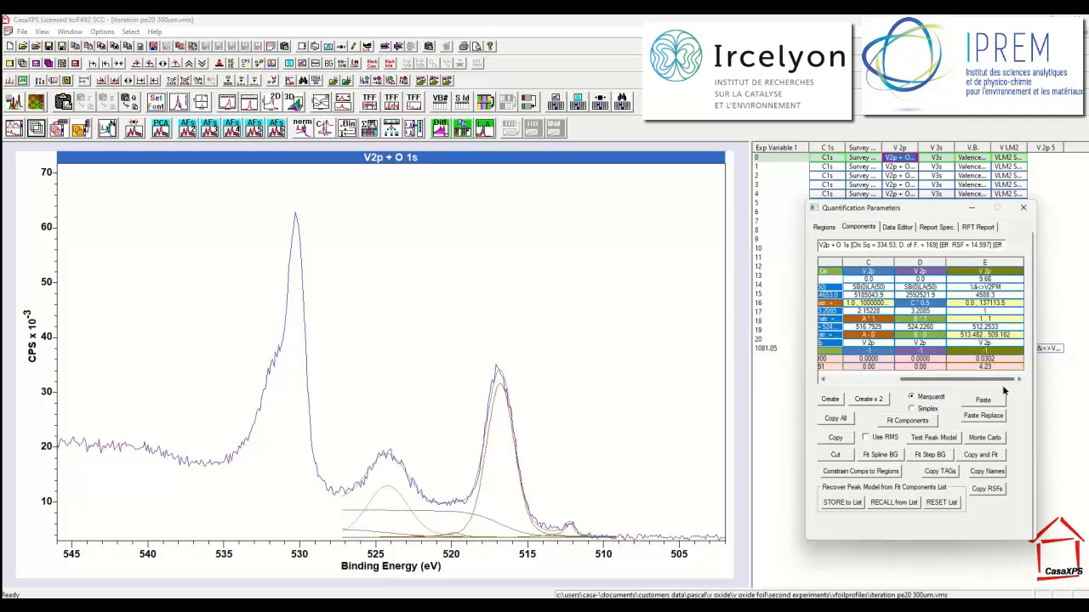
pyautogui.click(989, 270)
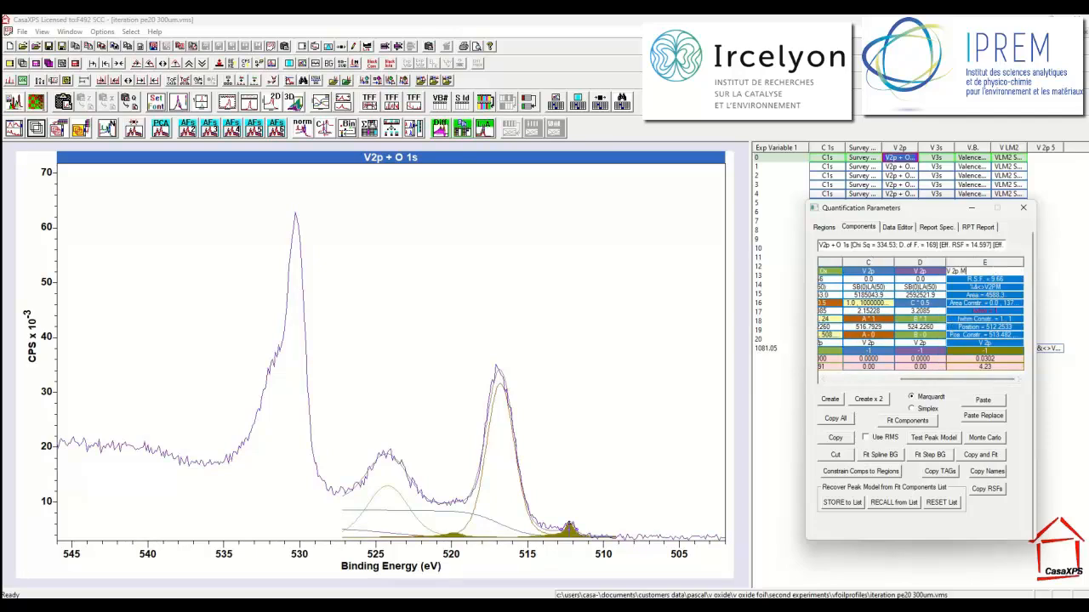
pyautogui.click(1001, 279)
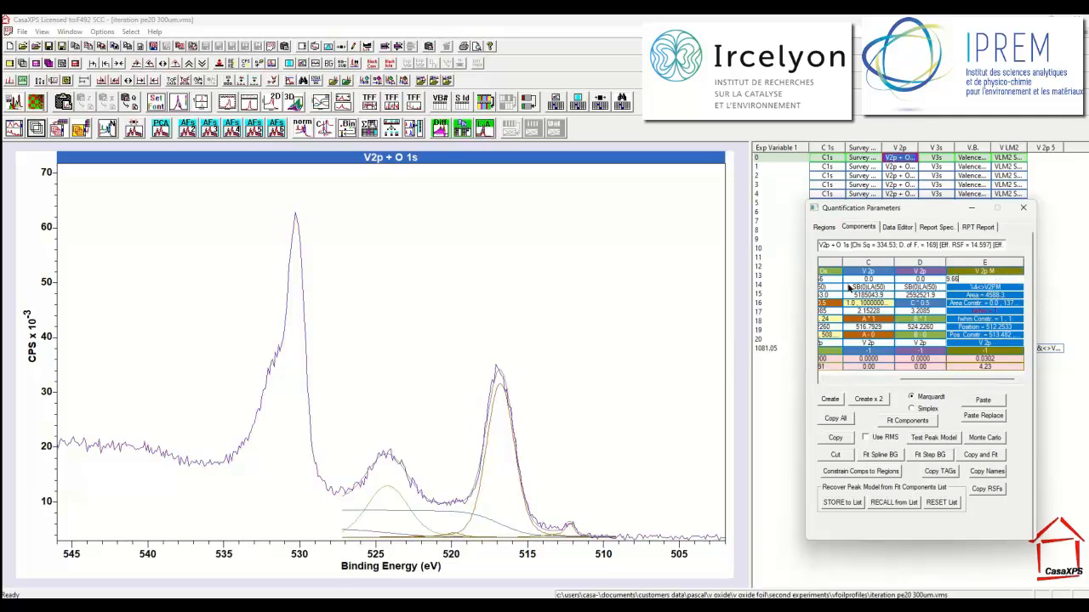
# - Rename the background components C and D as BG and fit the components again
pyautogui.click(876, 273)
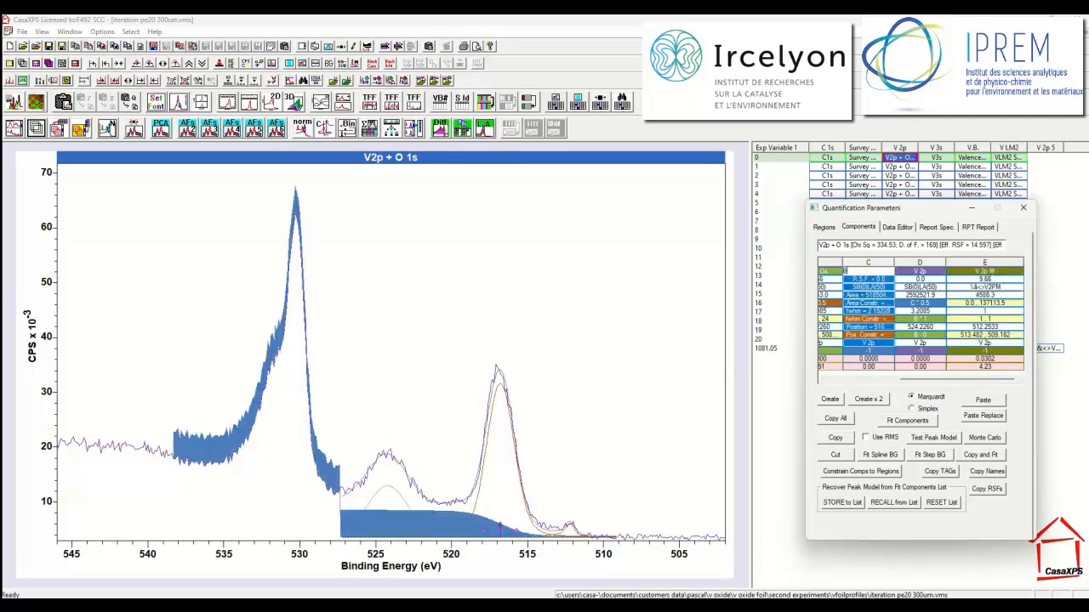
pyautogui.click(850, 278)
pyautogui.click(925, 281)
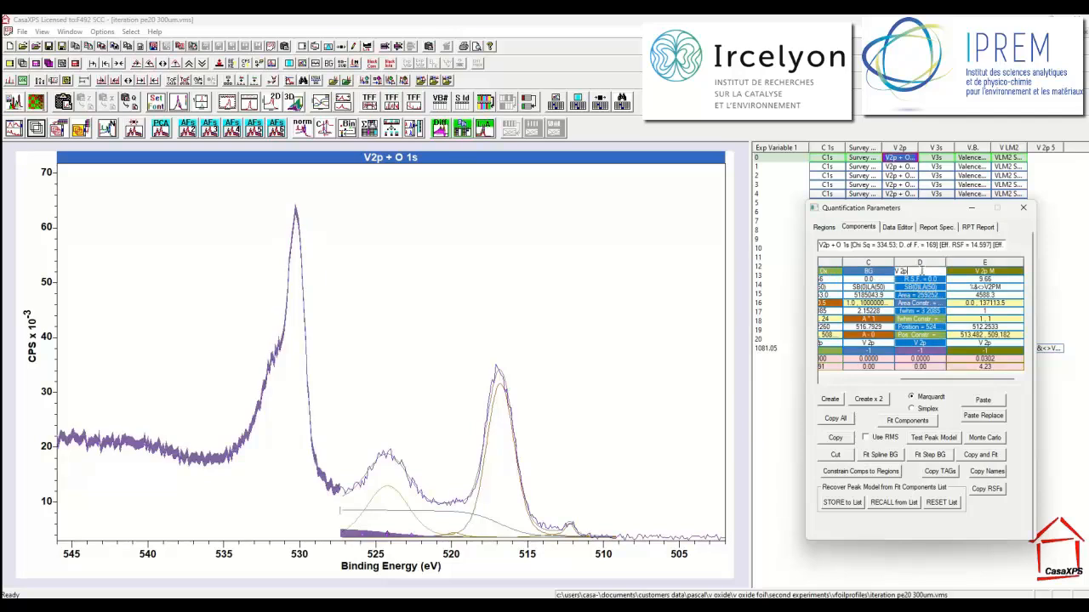
pyautogui.write('BG')
pyautogui.press('Return')
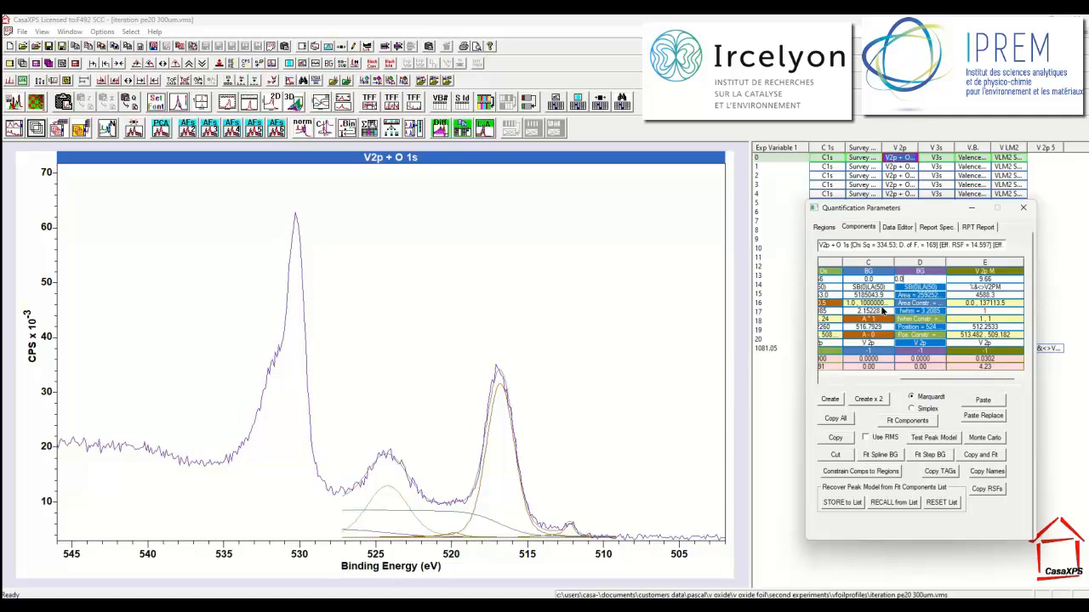
pyautogui.click(896, 423)
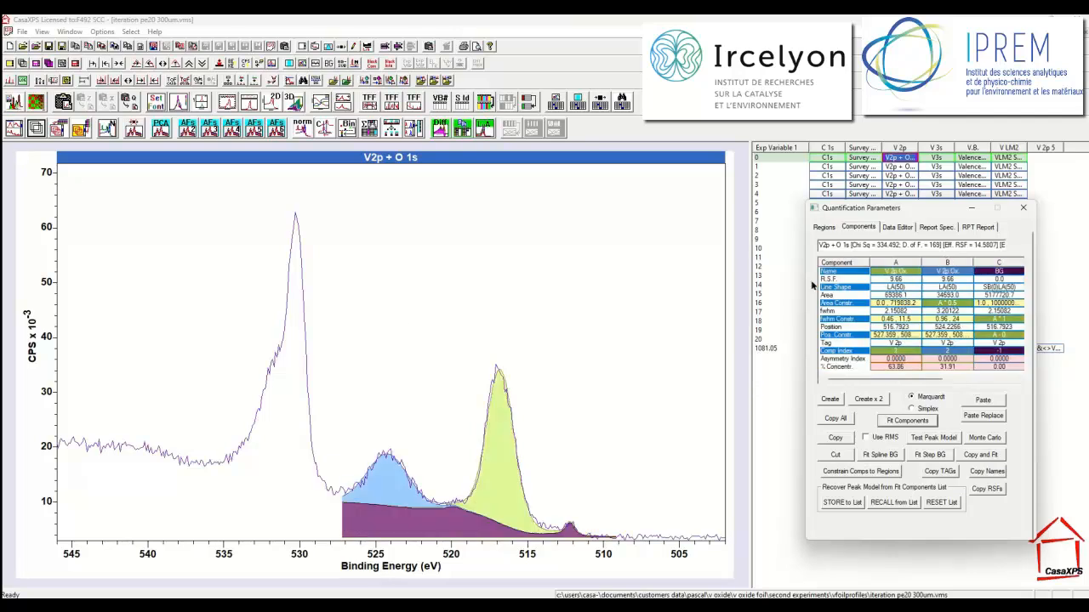
# - Set the component index of the V 2p M component E to 3
pyautogui.moveTo(927, 380); pyautogui.dragTo(1001, 389)
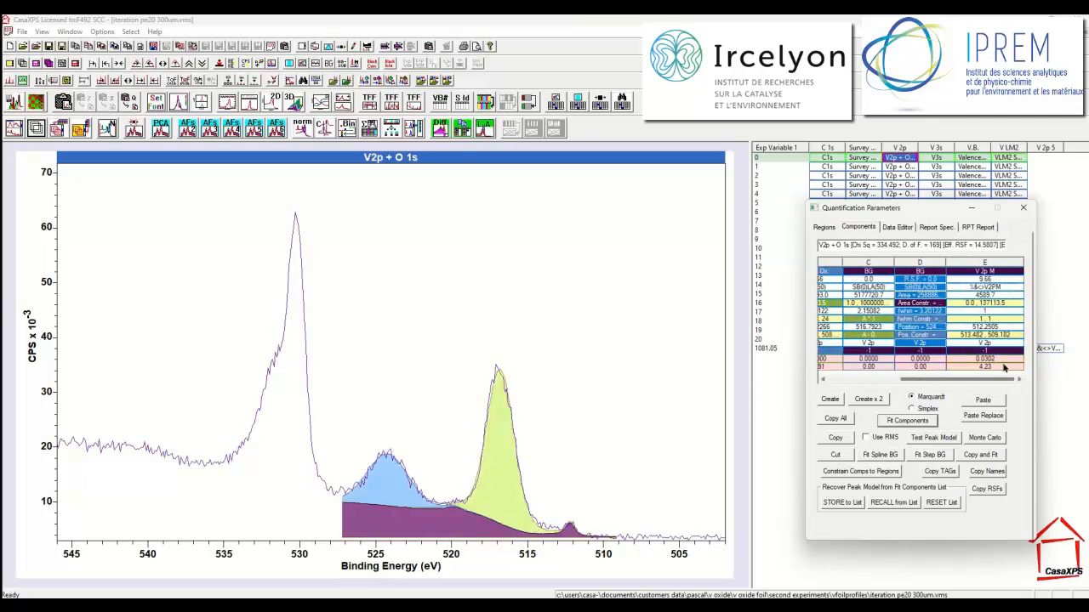
pyautogui.click(993, 350)
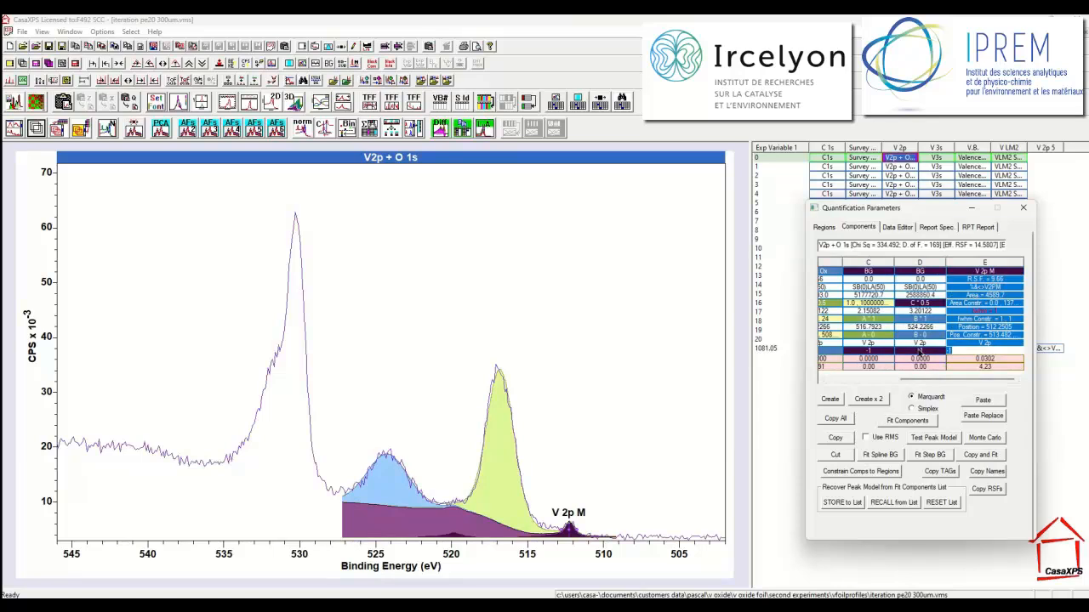
pyautogui.write('3')
pyautogui.press('Return')
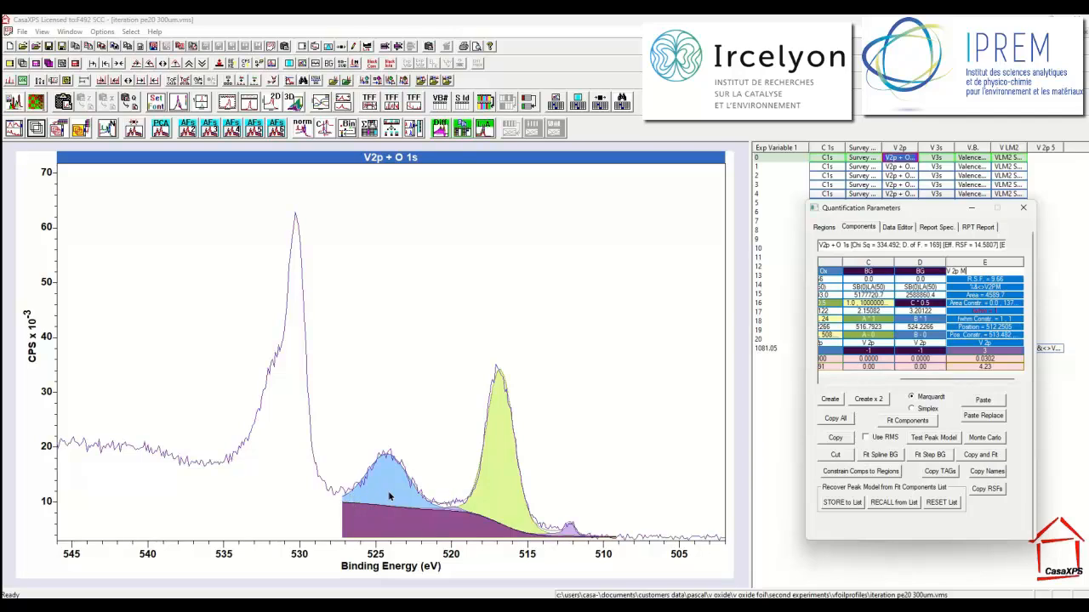
pyautogui.press('Return')
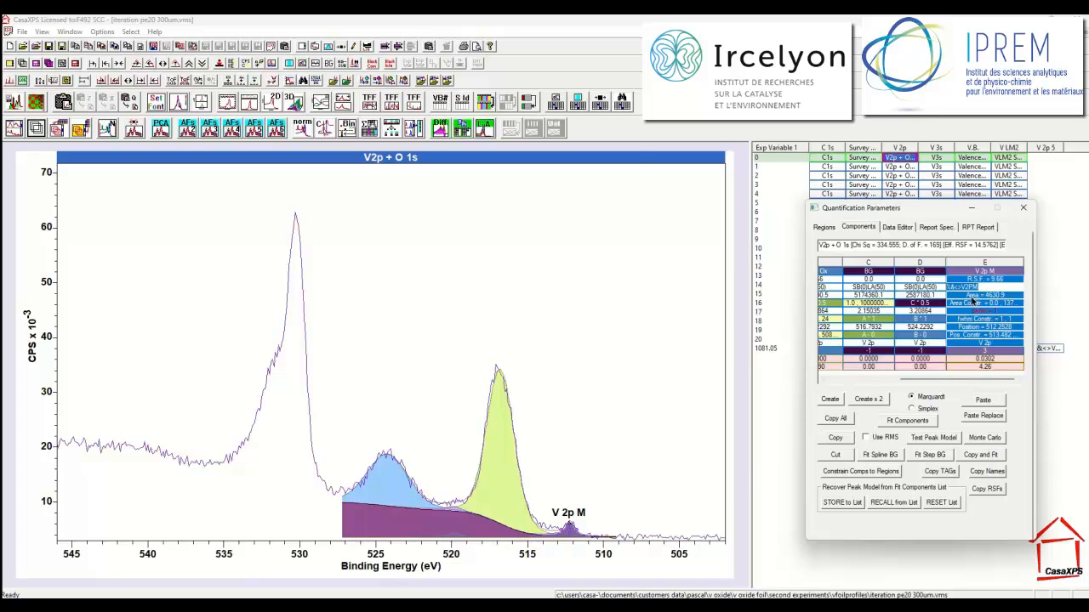
# - Duplicate the V 2p M component E as an additional component
pyautogui.doubleClick(976, 295)
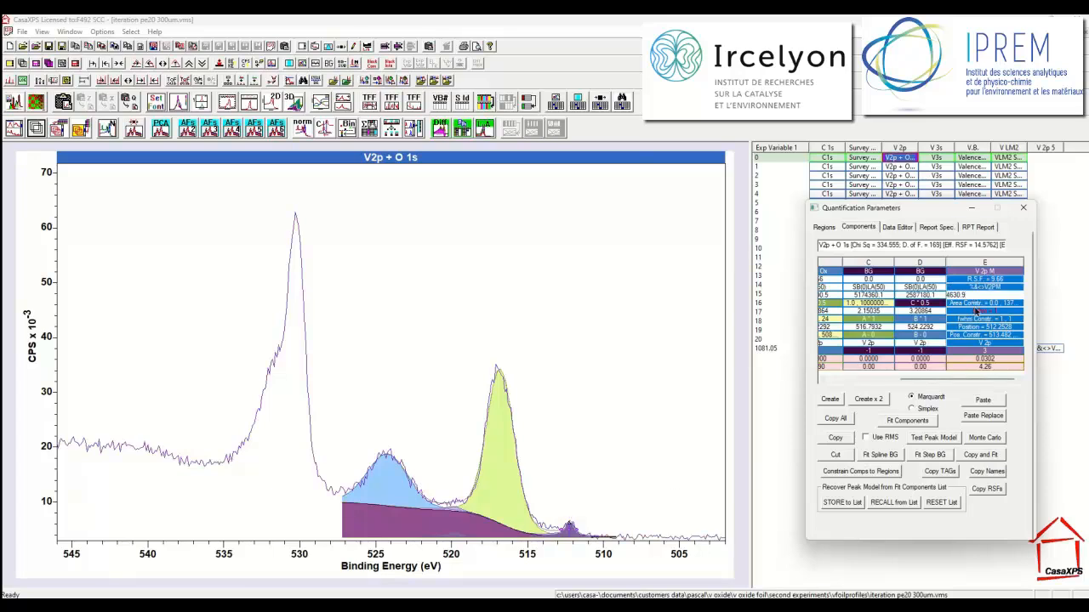
pyautogui.click(836, 438)
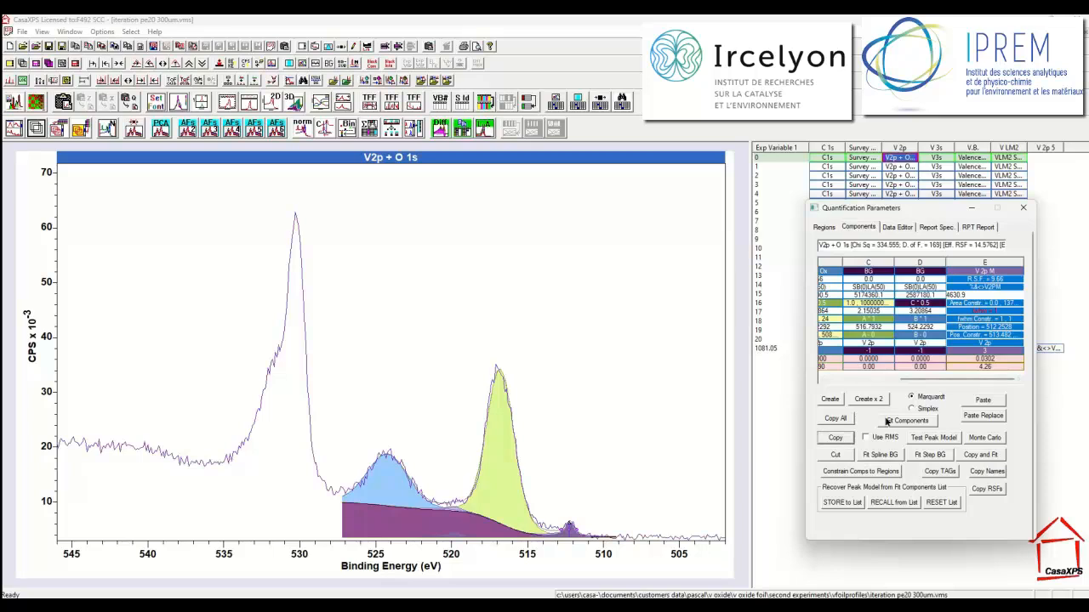
pyautogui.click(982, 401)
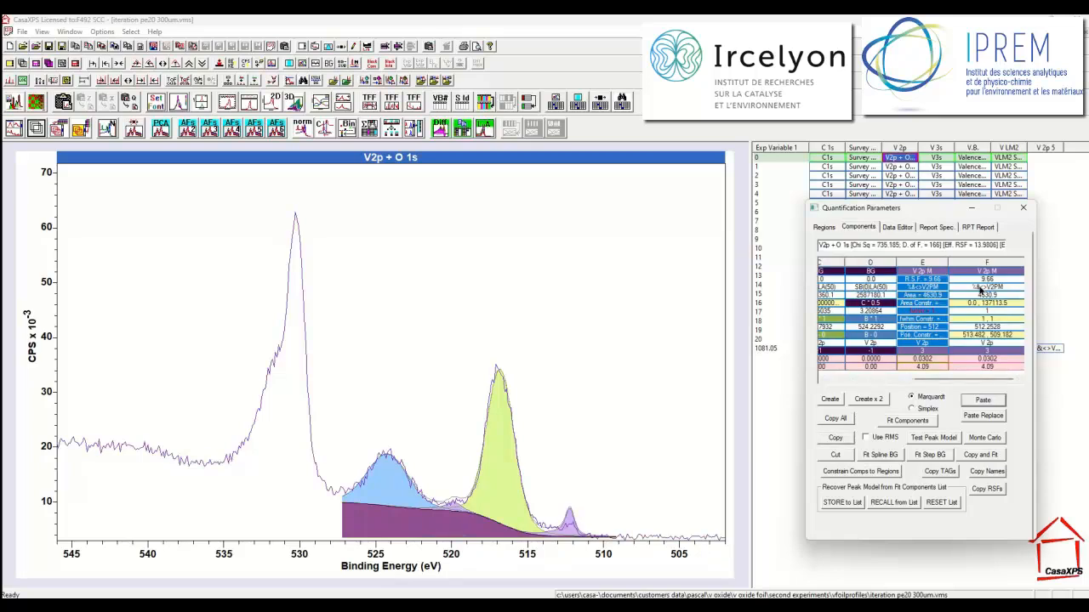
# - Prefix the line shape of the duplicated component F with SB(0), making it SB(0)%&<>V2PM
pyautogui.click(979, 291)
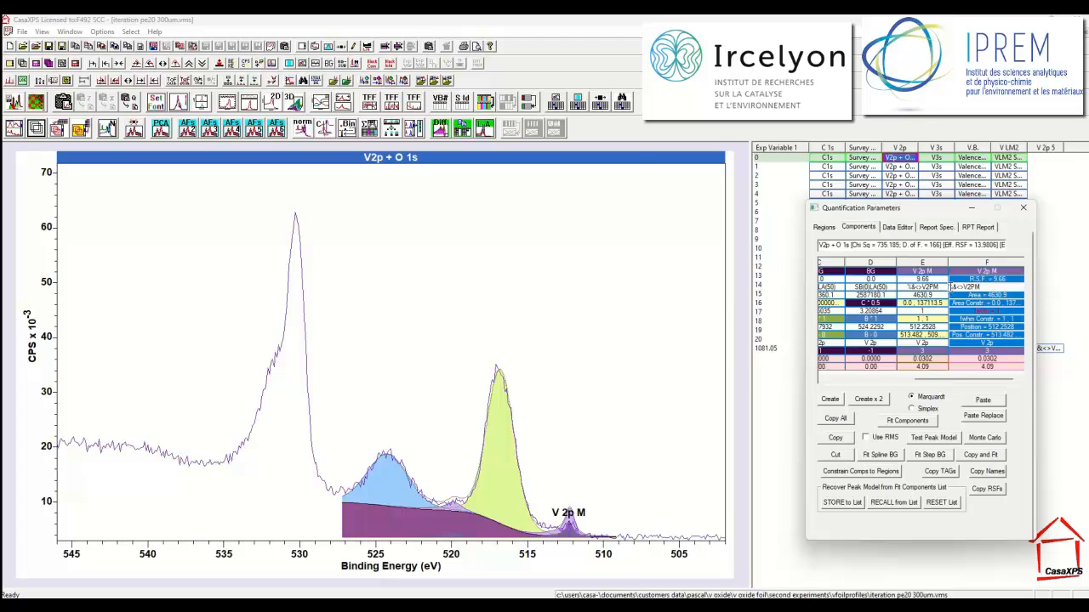
pyautogui.click(950, 288)
pyautogui.write('sb(0)')
pyautogui.press('Return')
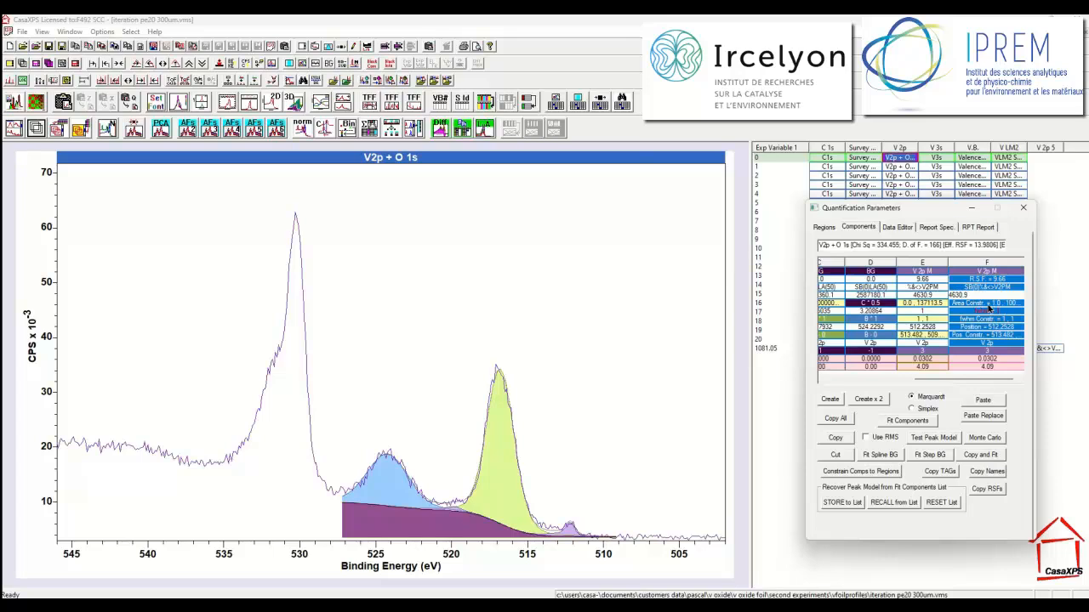
# - Increase the area of background component F to 4600030.9
pyautogui.write('00')
pyautogui.press('Return')
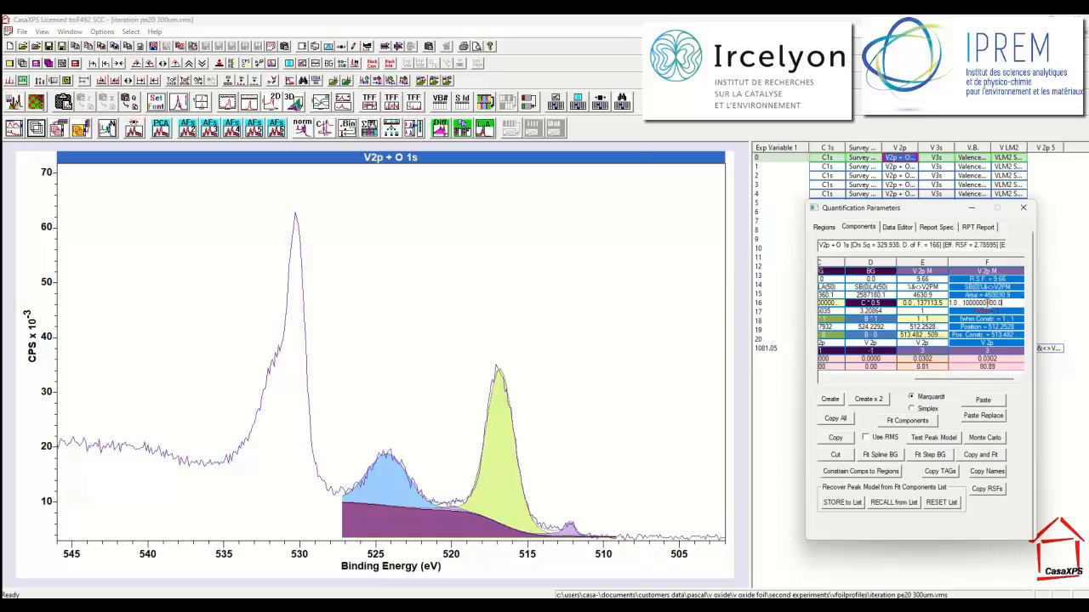
pyautogui.click(969, 295)
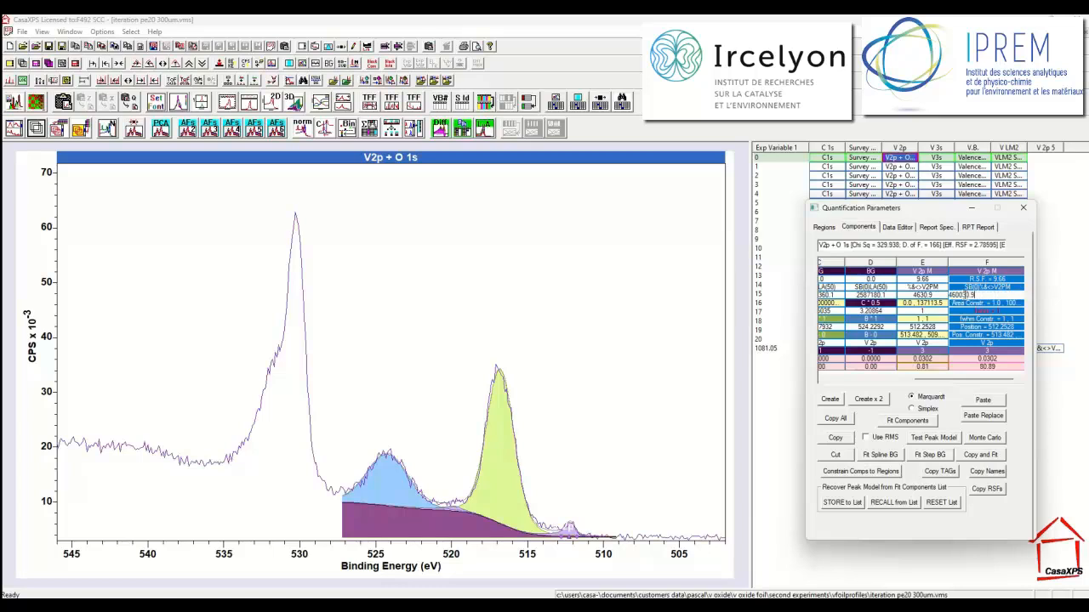
pyautogui.click(963, 304)
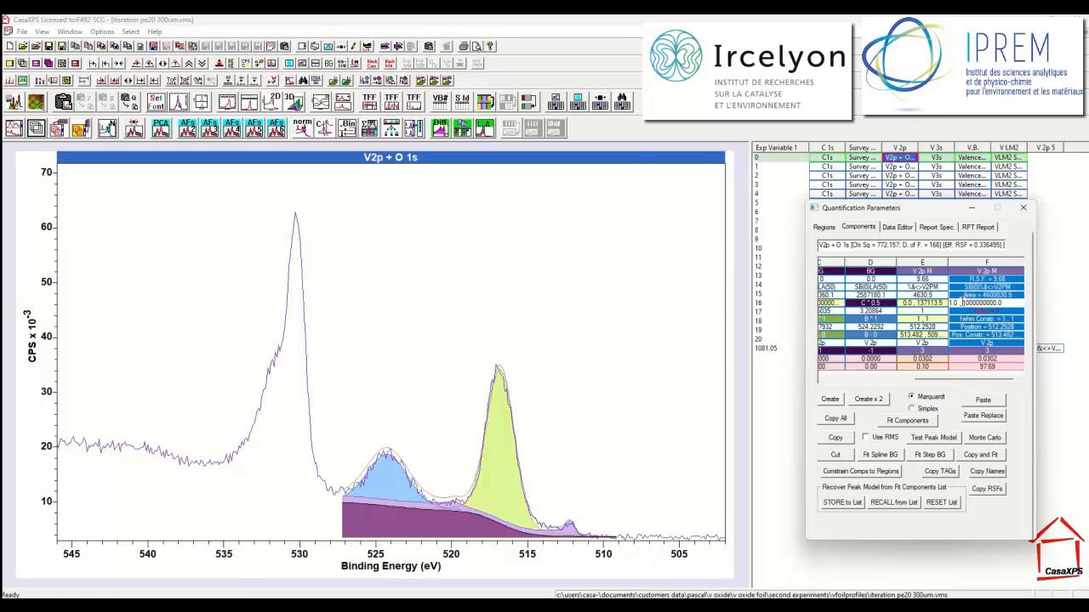
# - Set the component index of component F to 4 and fit the components
pyautogui.click(986, 348)
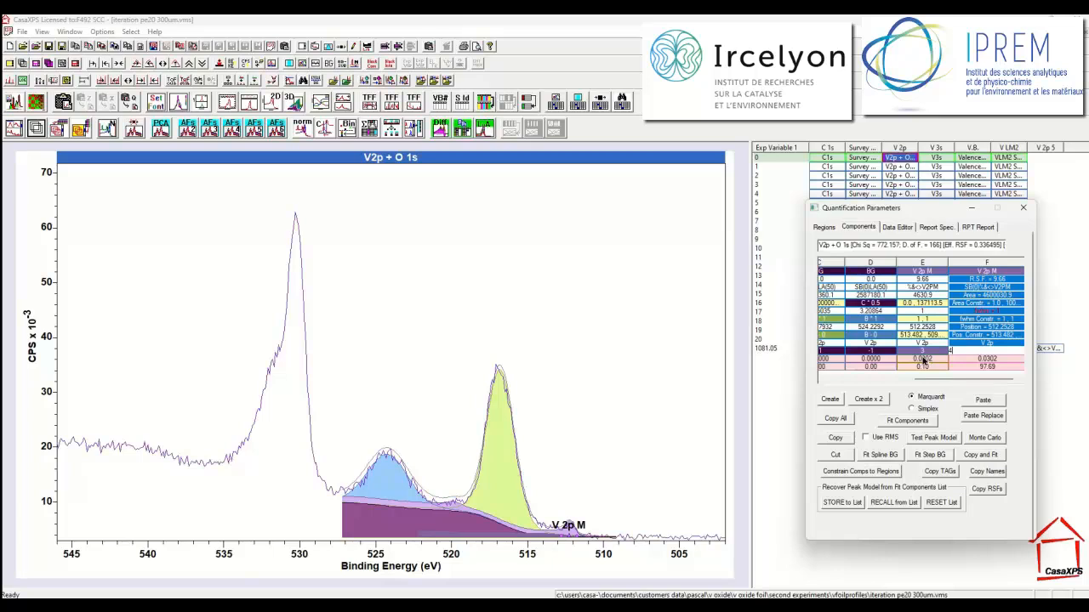
pyautogui.press('Return')
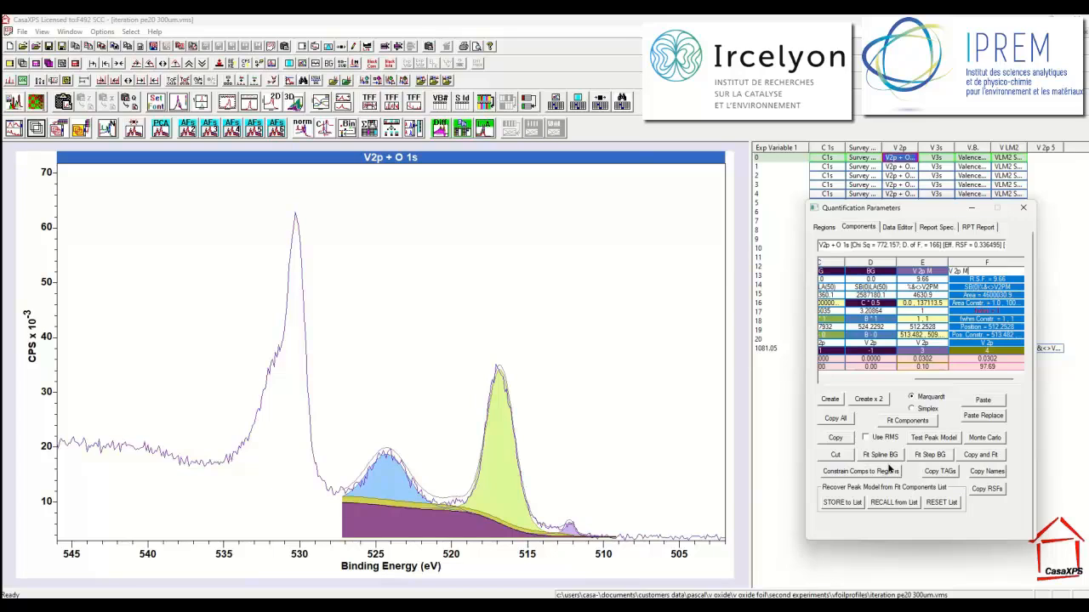
pyautogui.click(904, 422)
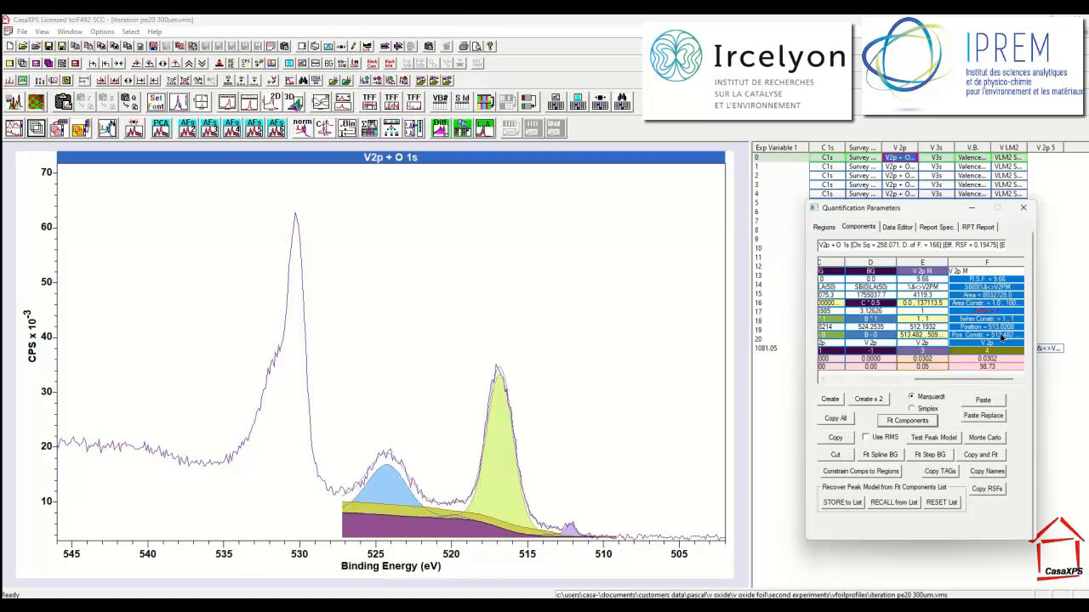
# - Constrain the position of component F to component E with an offset of 0 and refit the components
pyautogui.click(1001, 335)
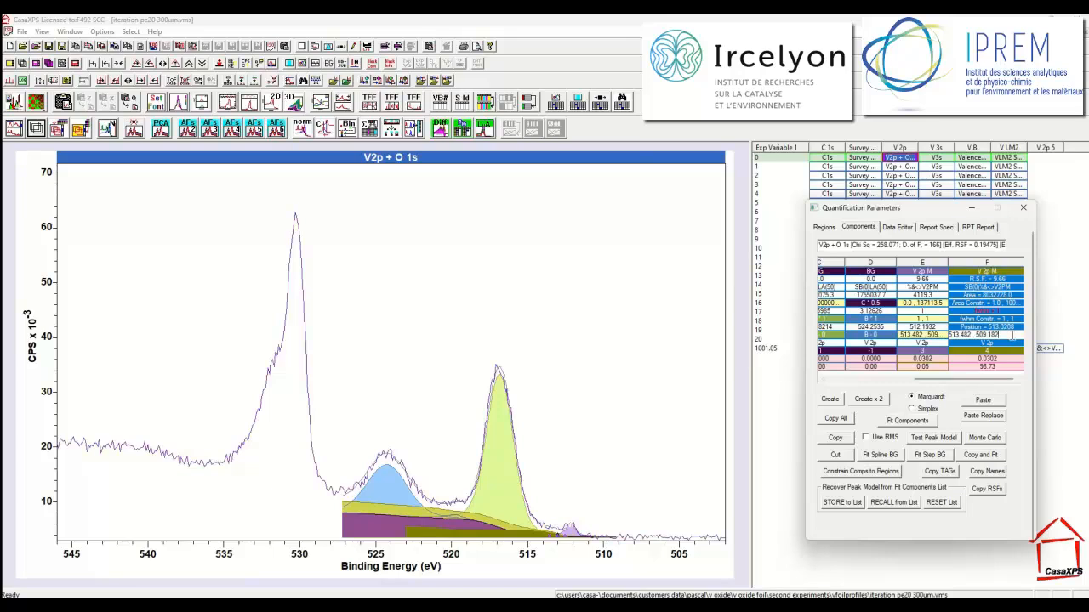
pyautogui.press('Return')
pyautogui.write('e')
pyautogui.press('Return')
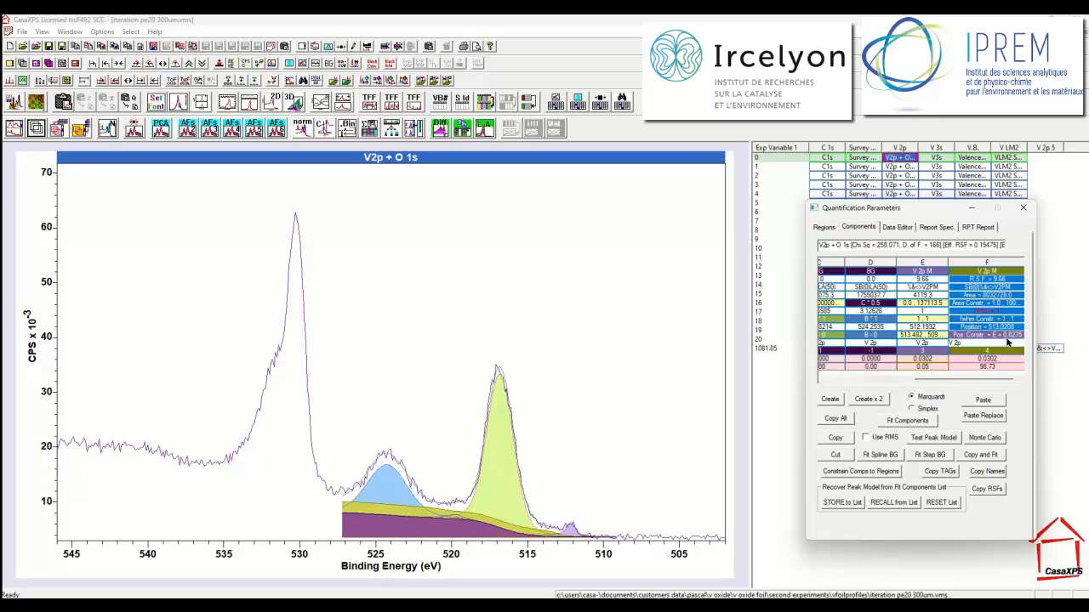
pyautogui.doubleClick(1009, 335)
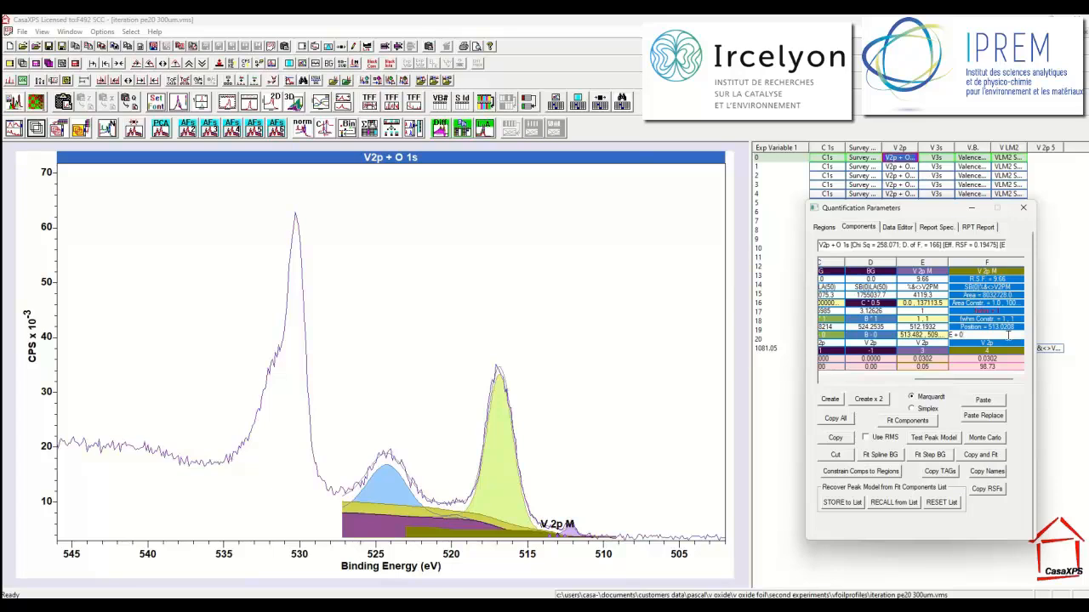
pyautogui.press('Return')
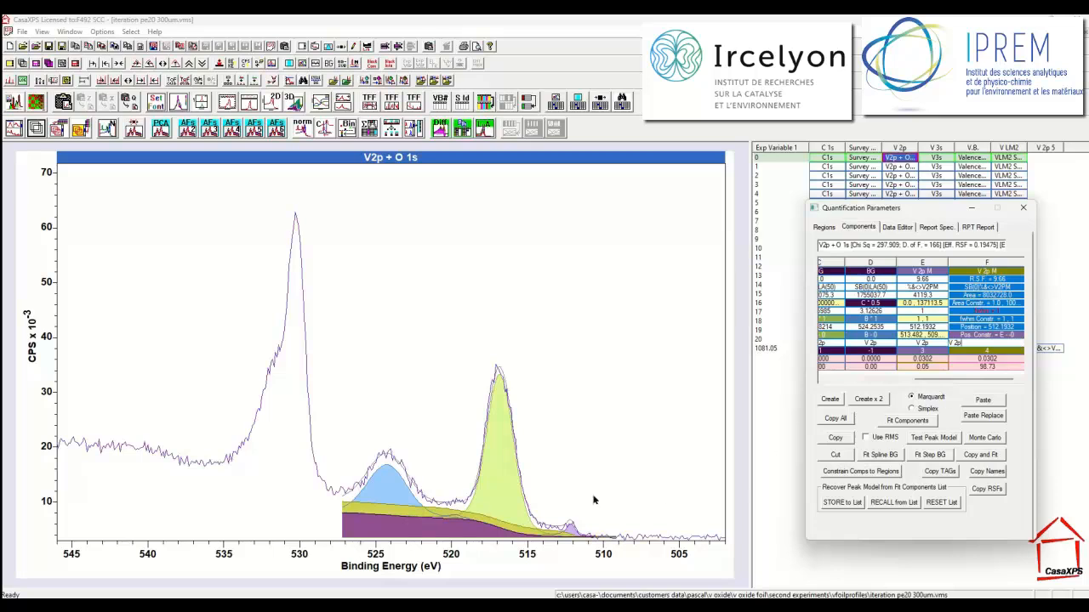
pyautogui.click(899, 421)
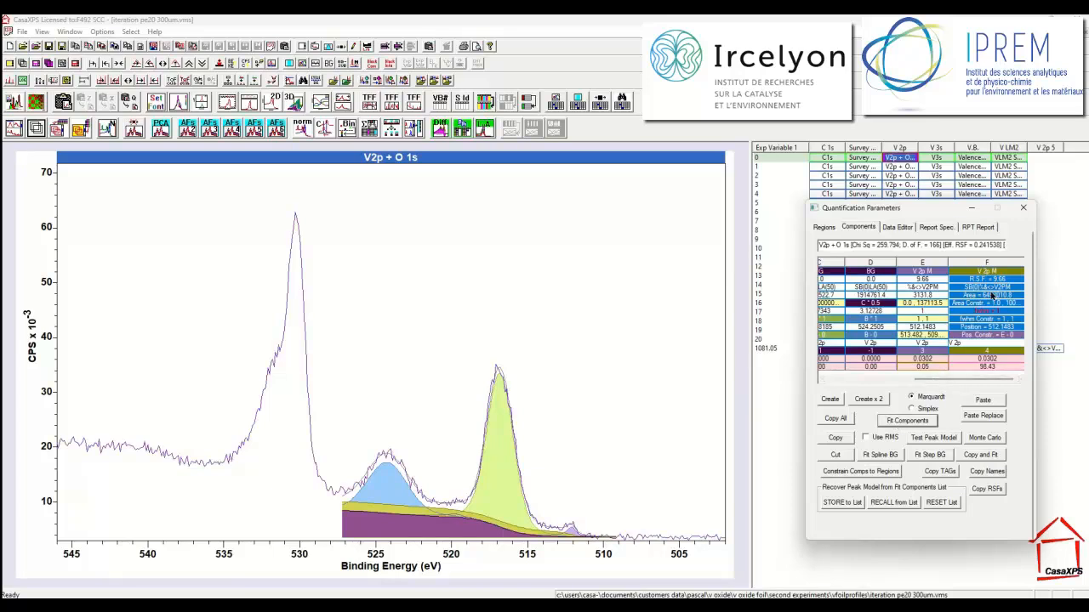
# - Rename component F as BG and display the fit residual above the V2p + O 1s spectrum
pyautogui.click(991, 272)
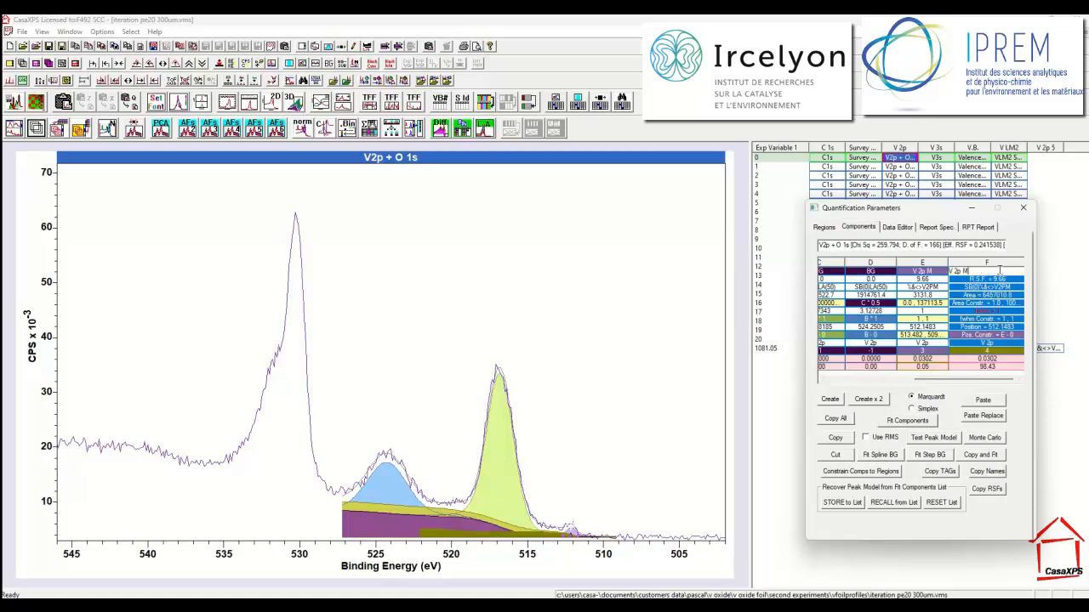
pyautogui.write('BG')
pyautogui.press('Return')
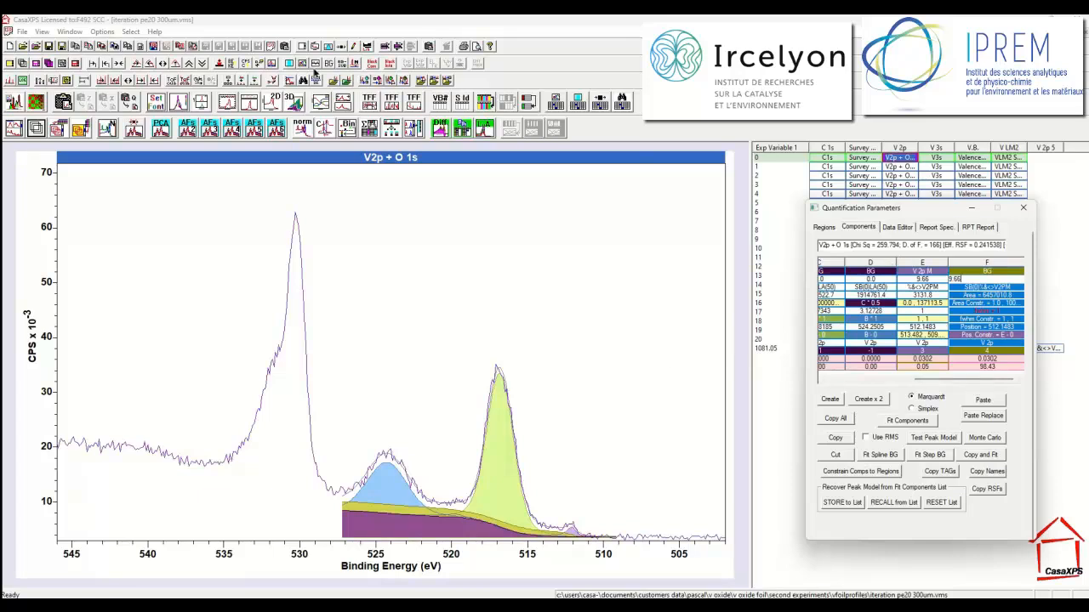
pyautogui.click(313, 65)
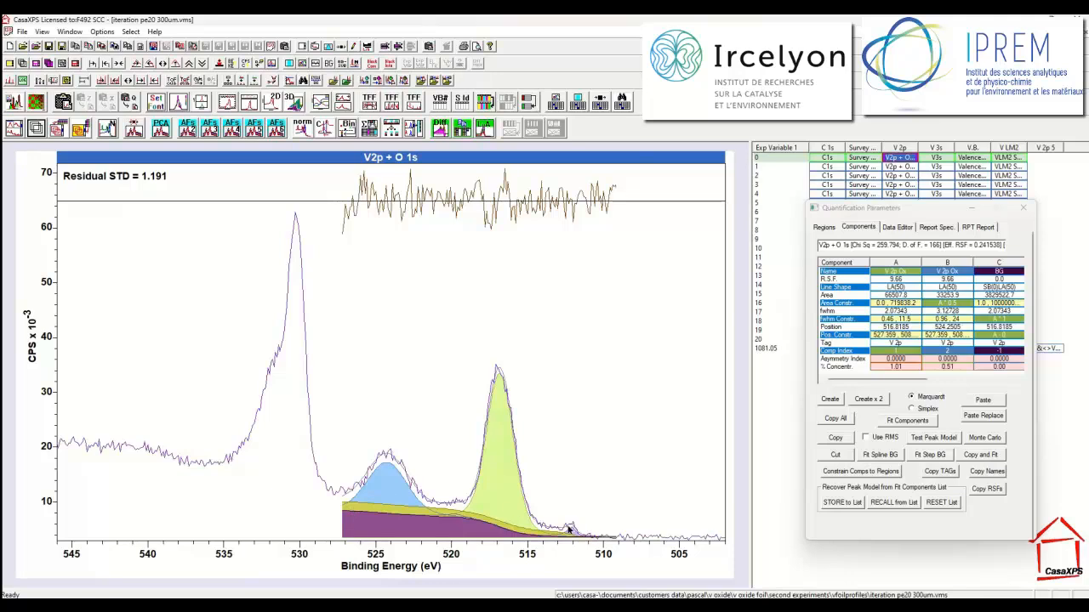
# - Set the component index of background component F to -1
pyautogui.moveTo(907, 380); pyautogui.dragTo(995, 382)
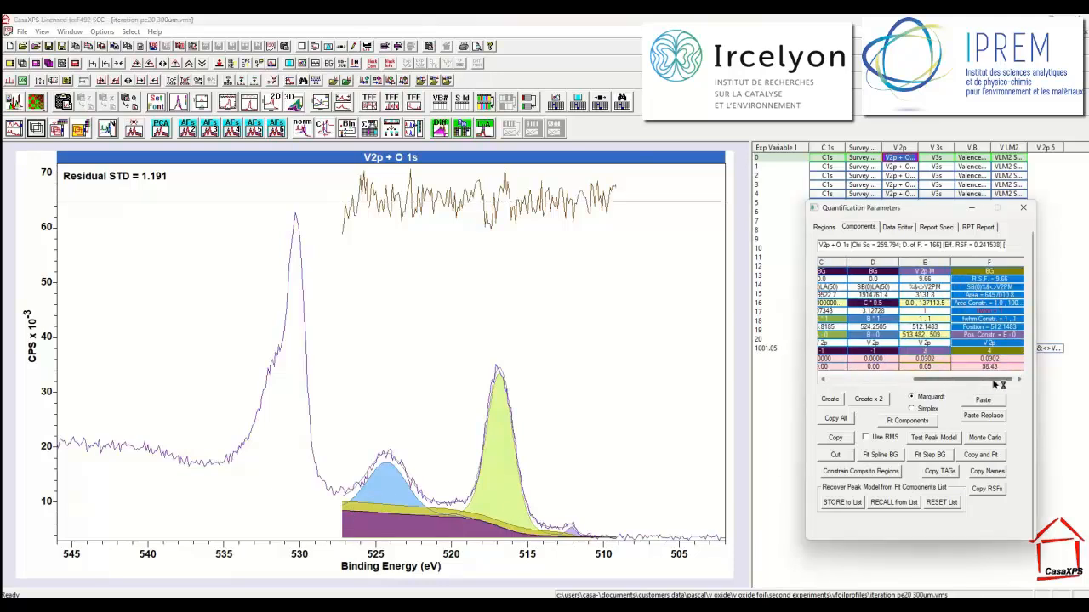
pyautogui.click(983, 351)
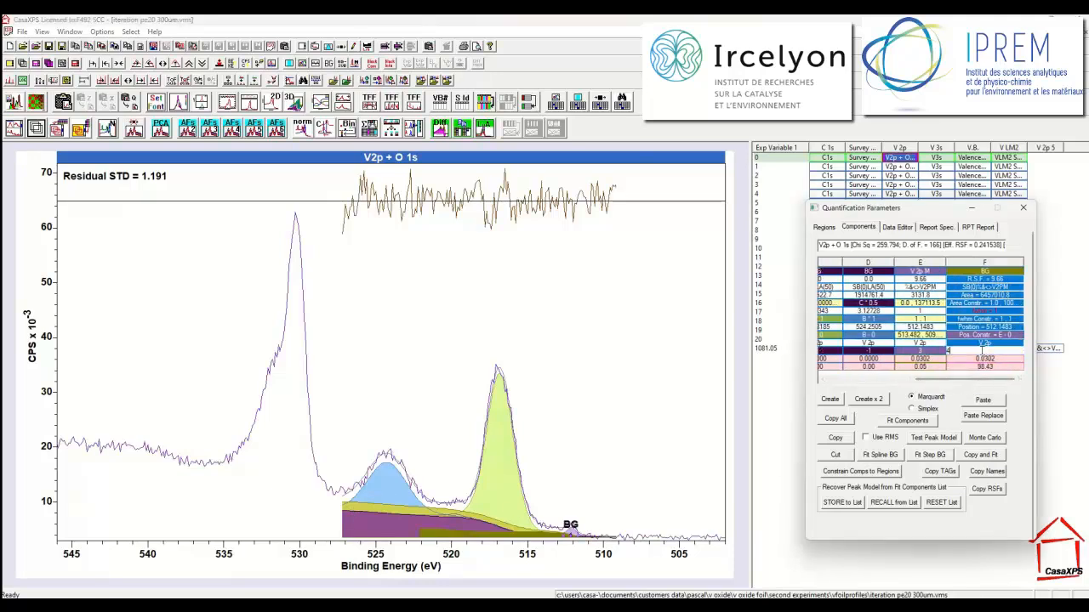
pyautogui.write('-1')
pyautogui.click(905, 352)
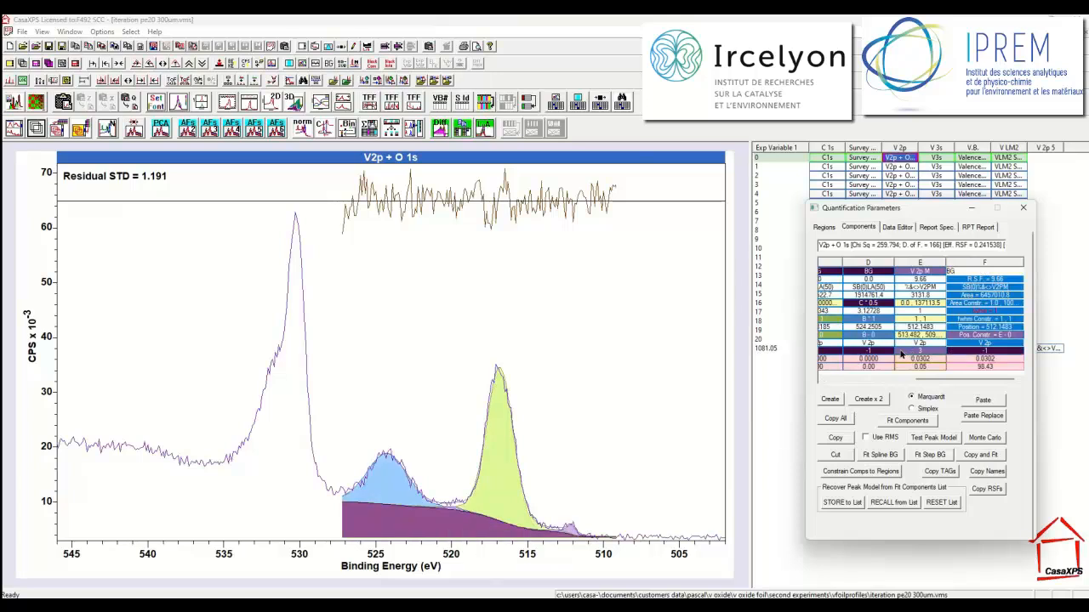